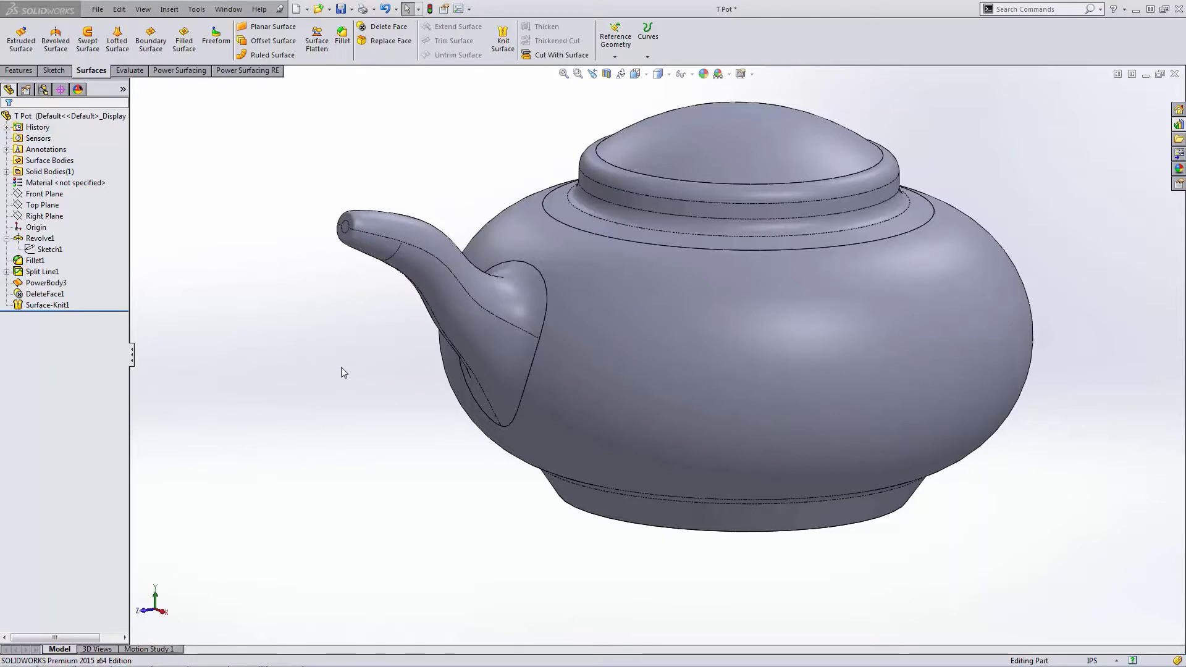
Inspect the spout's PowerBody3 in its edit mode and examine a section of the teapot through the Right Plane
left_click(46, 283)
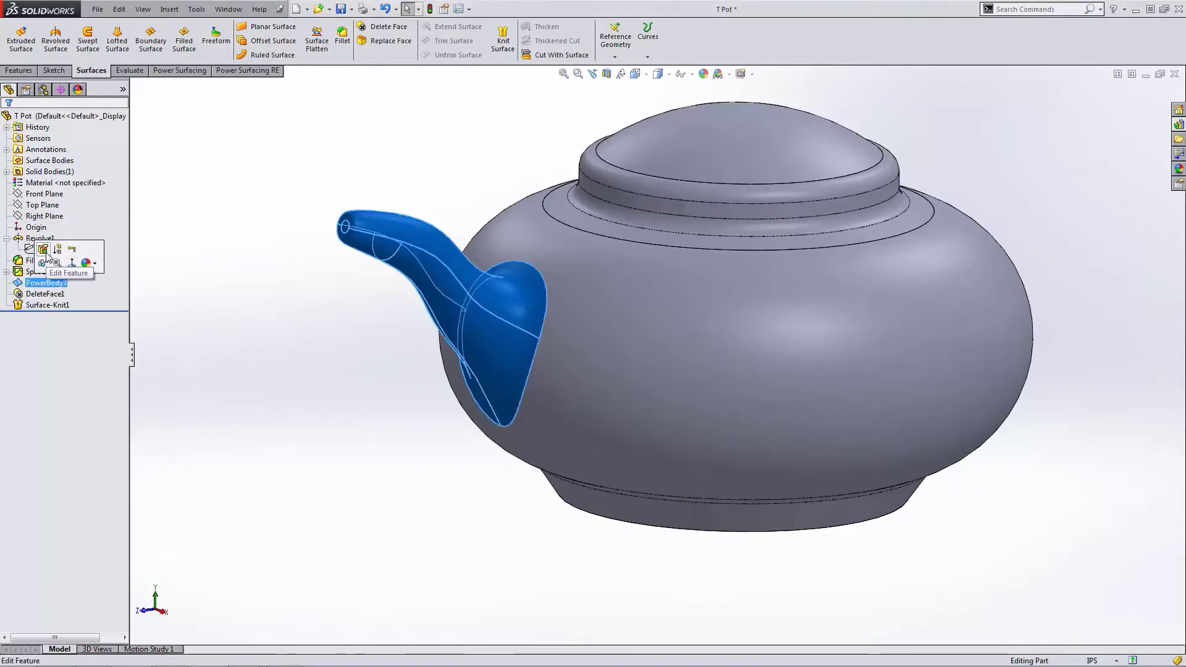
left_click(43, 249)
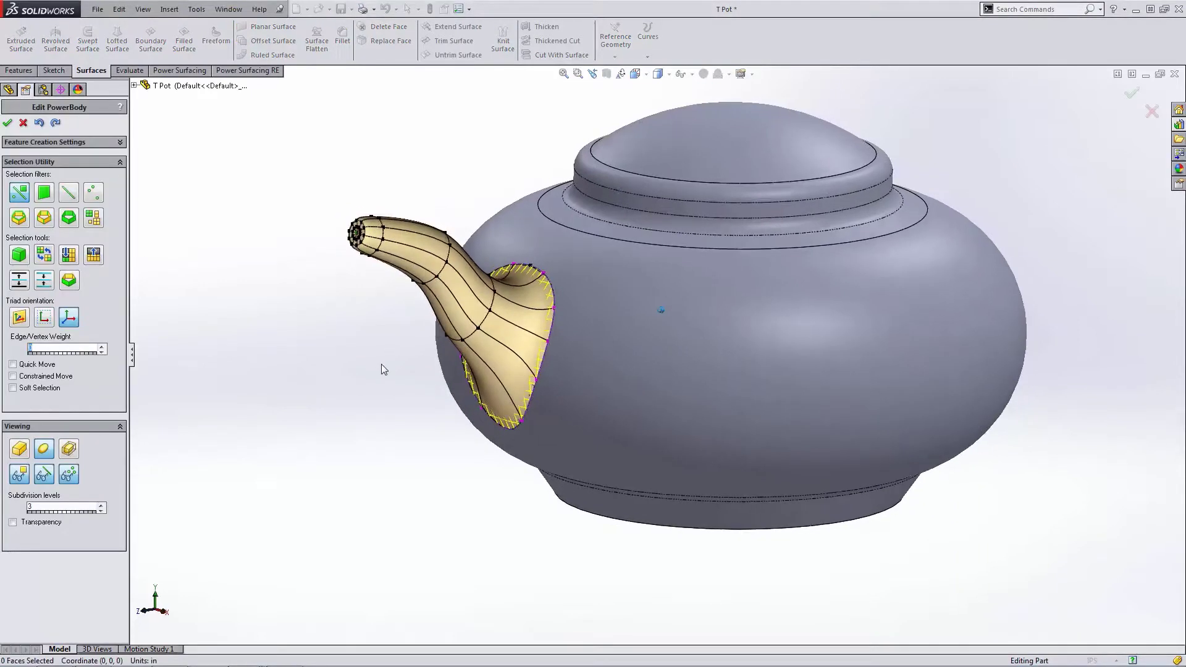
middle_click_drag(383, 369, 472, 306)
middle_click_drag(347, 262, 357, 268)
middle_click_drag(238, 338, 289, 354)
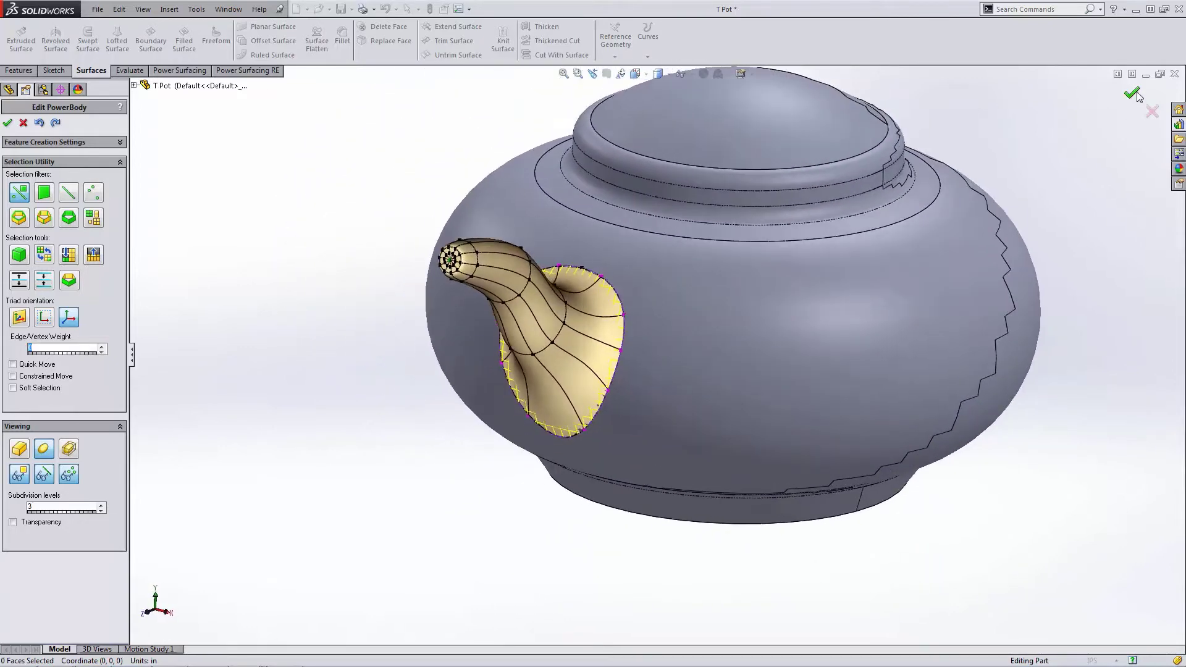
left_click(1137, 96)
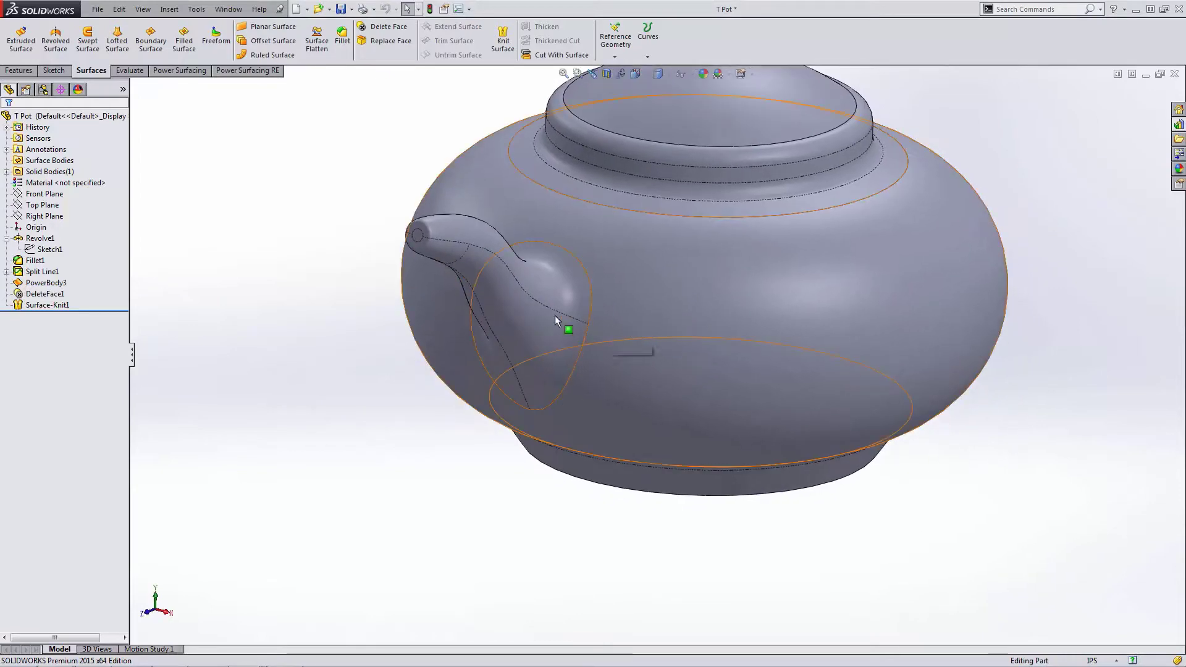
left_click(607, 73)
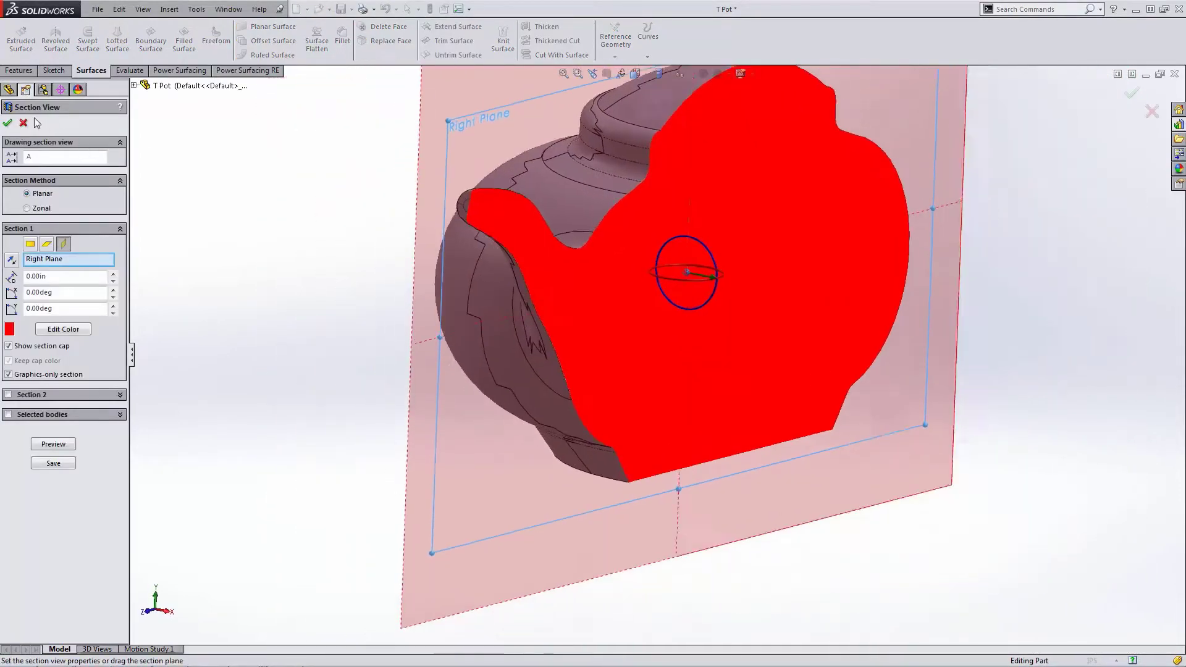
left_click(24, 124)
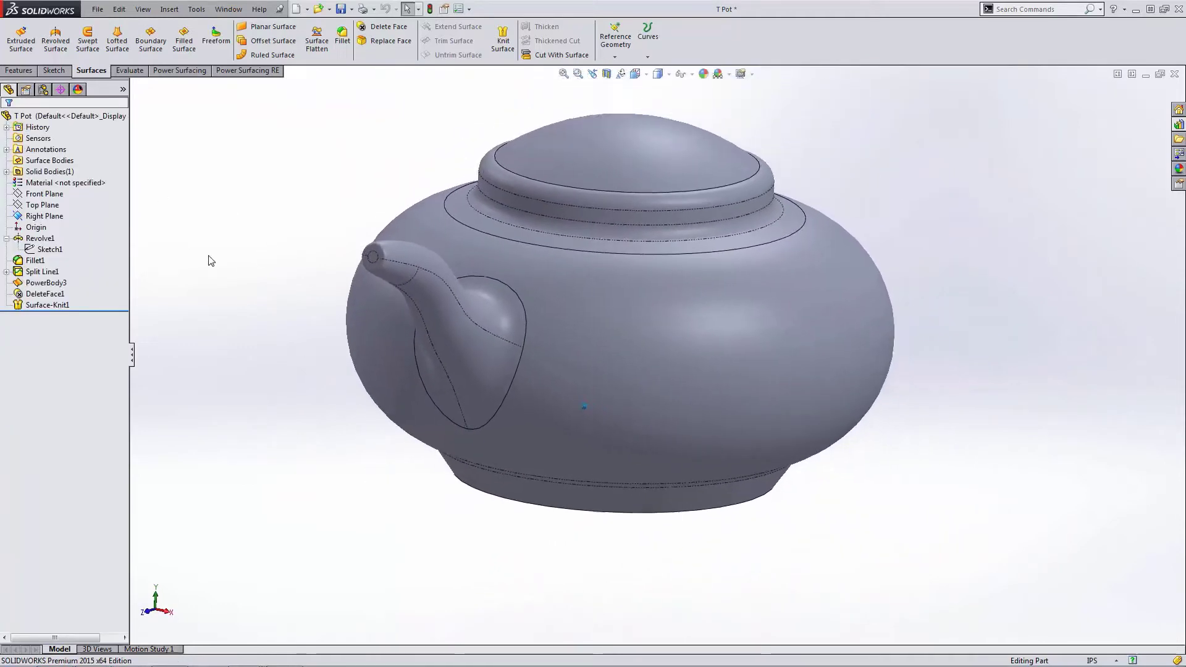
Set the radius of the teapot body's side arc in Sketch1 to 2.25 in
left_click(24, 249)
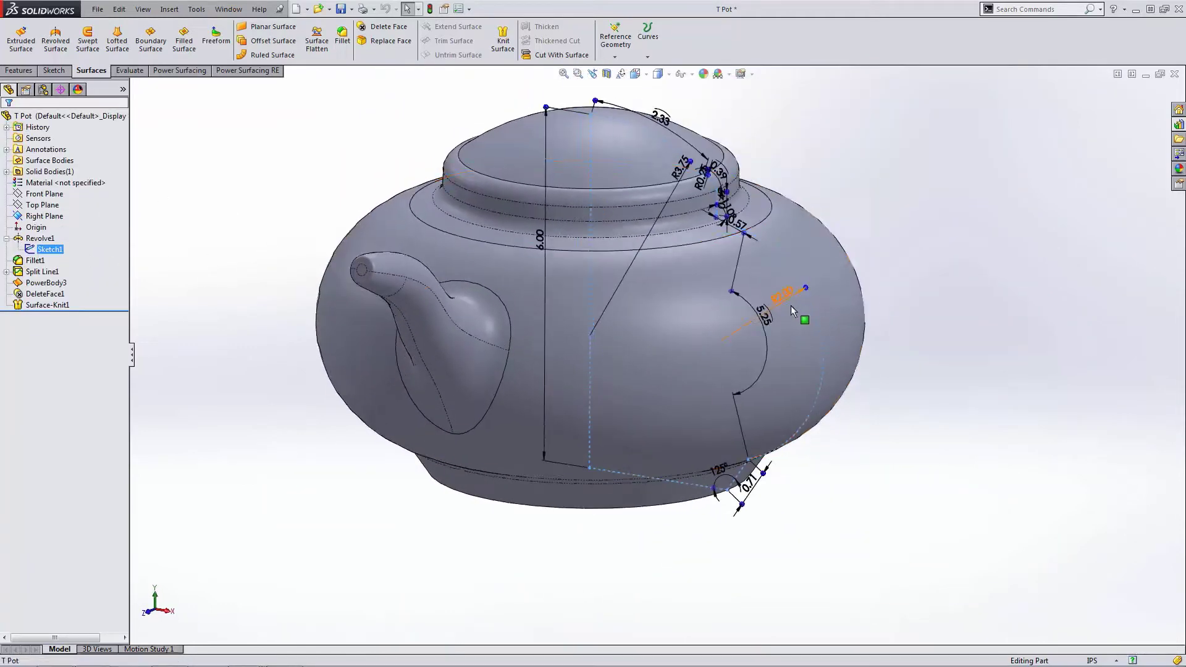
double_click(781, 297)
type("2.2")
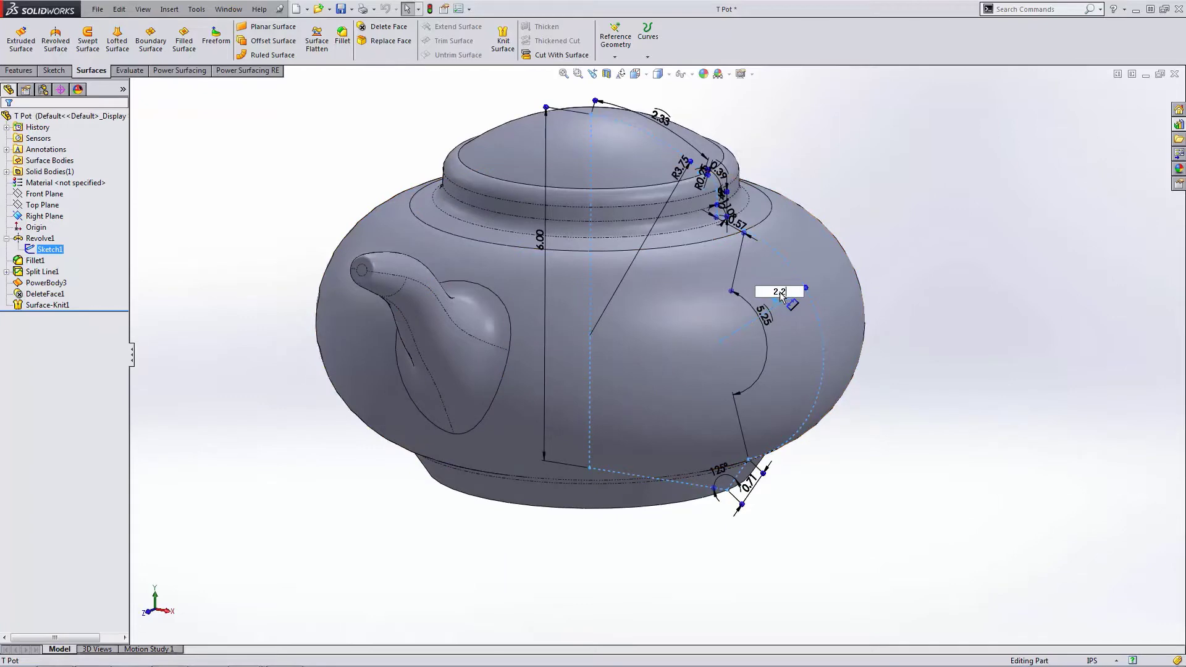
type("5")
key("Return")
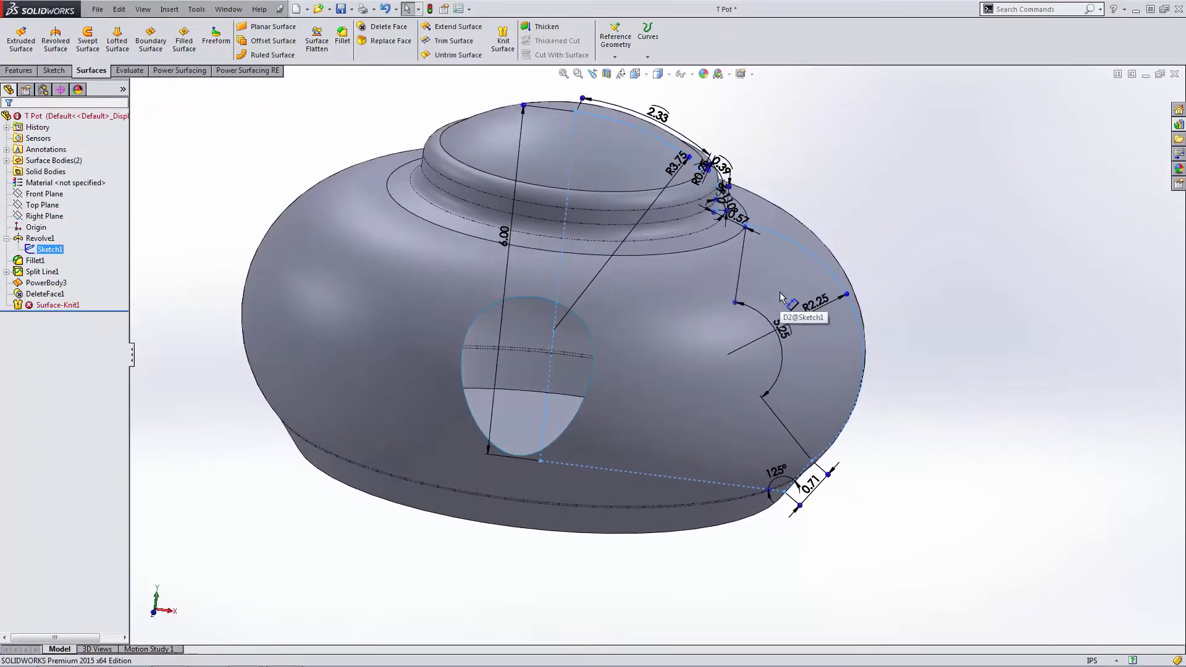
Update the constraint of the spout's PowerBody3 to fit the resized teapot body, and check the result with a Right Plane section
middle_click_drag(662, 355, 559, 334)
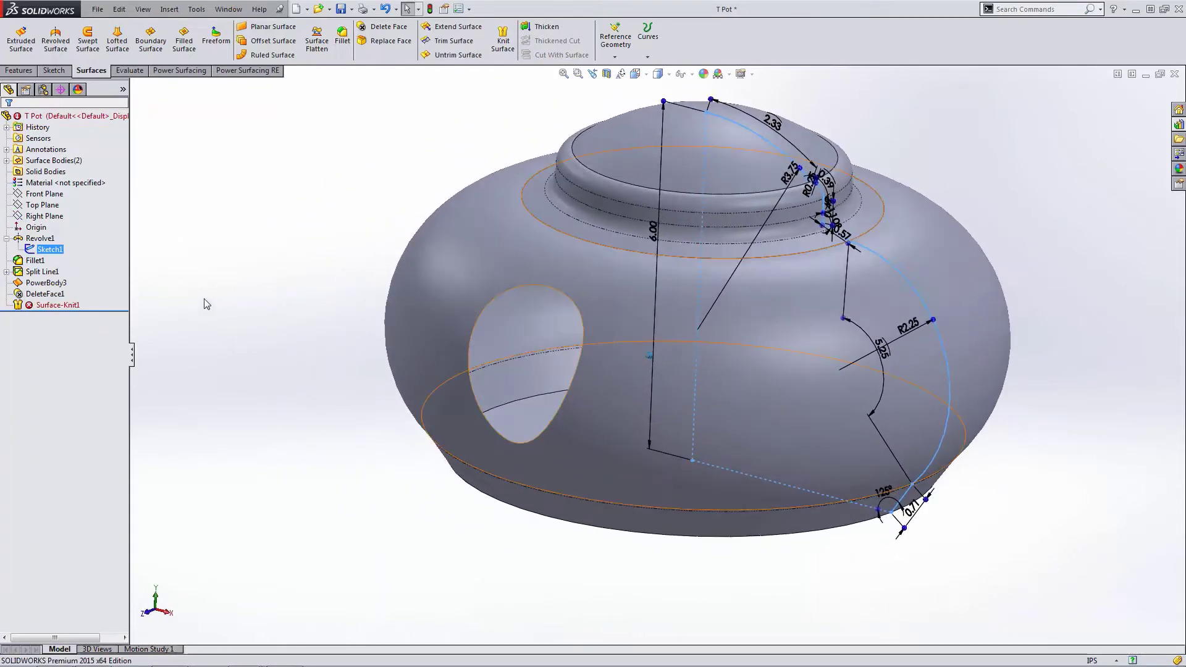
left_click(64, 284)
left_click(70, 247)
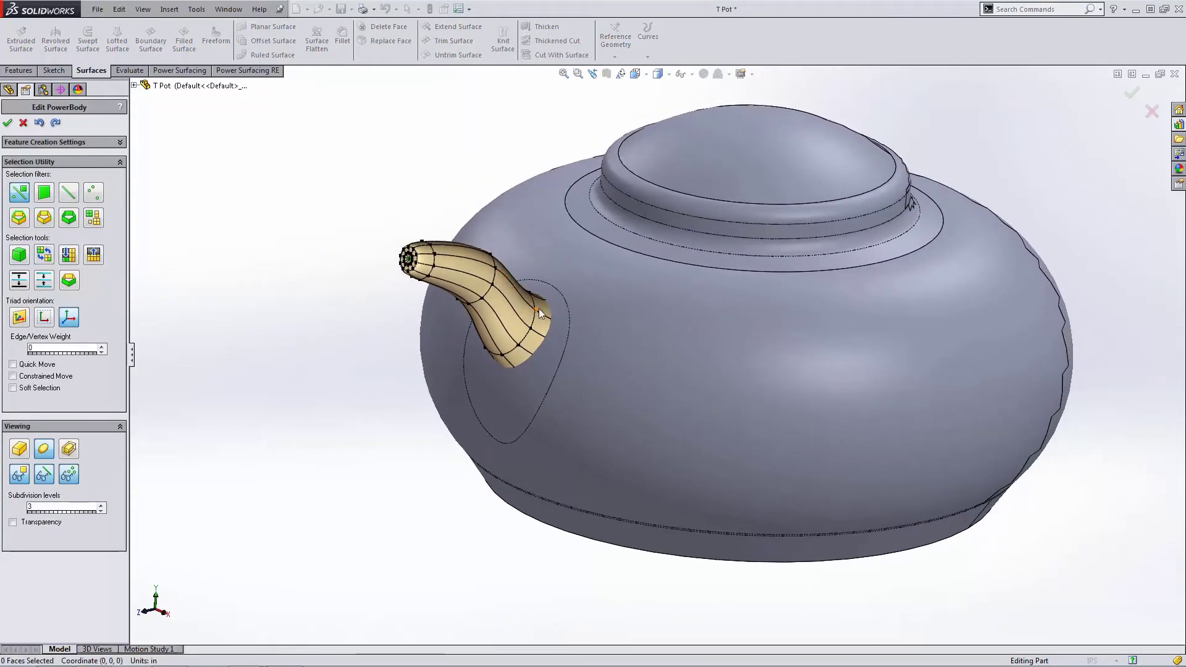
middle_click_drag(537, 338, 469, 301)
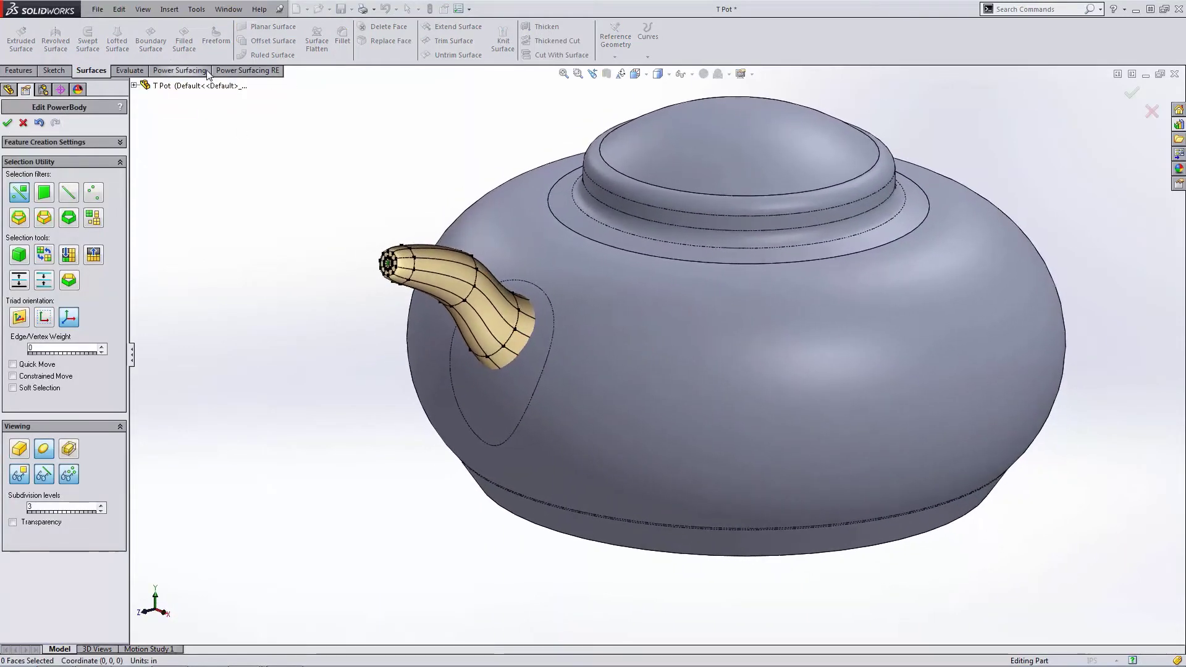
left_click(179, 71)
left_click(621, 54)
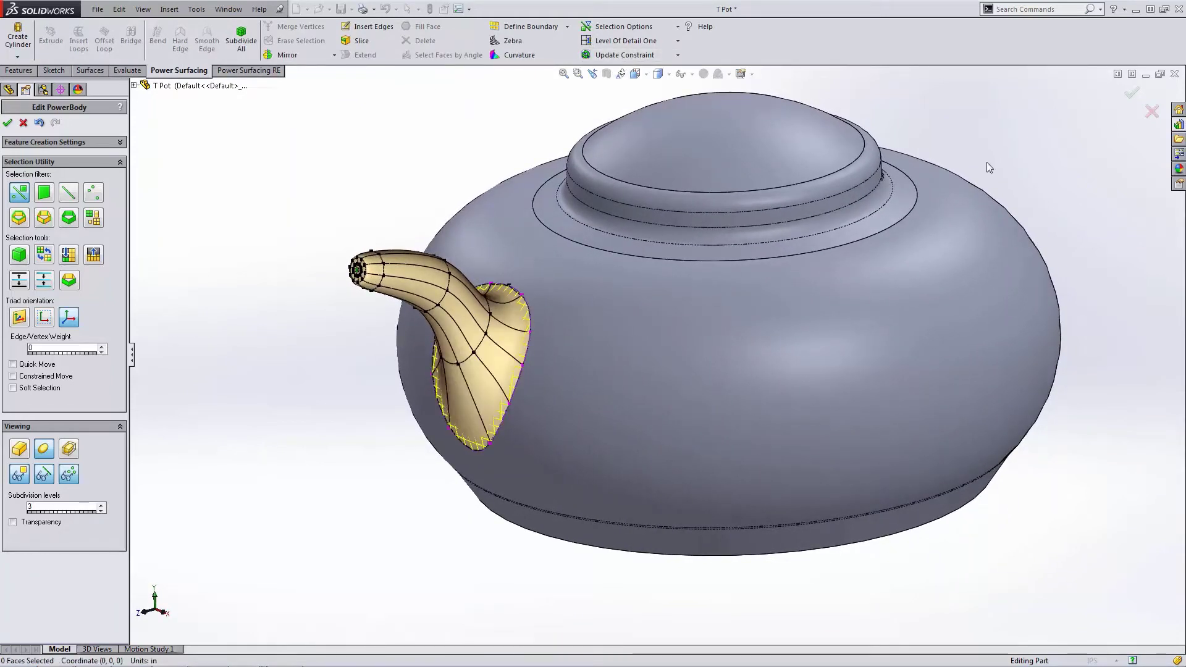
left_click(1132, 93)
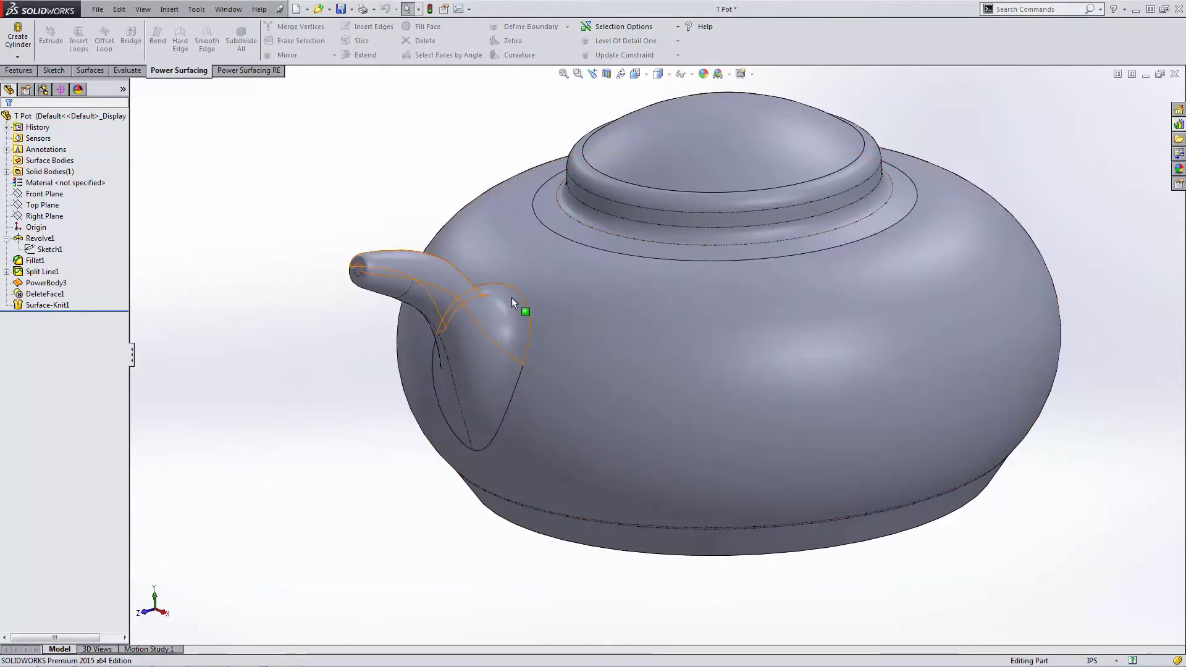
left_click(606, 74)
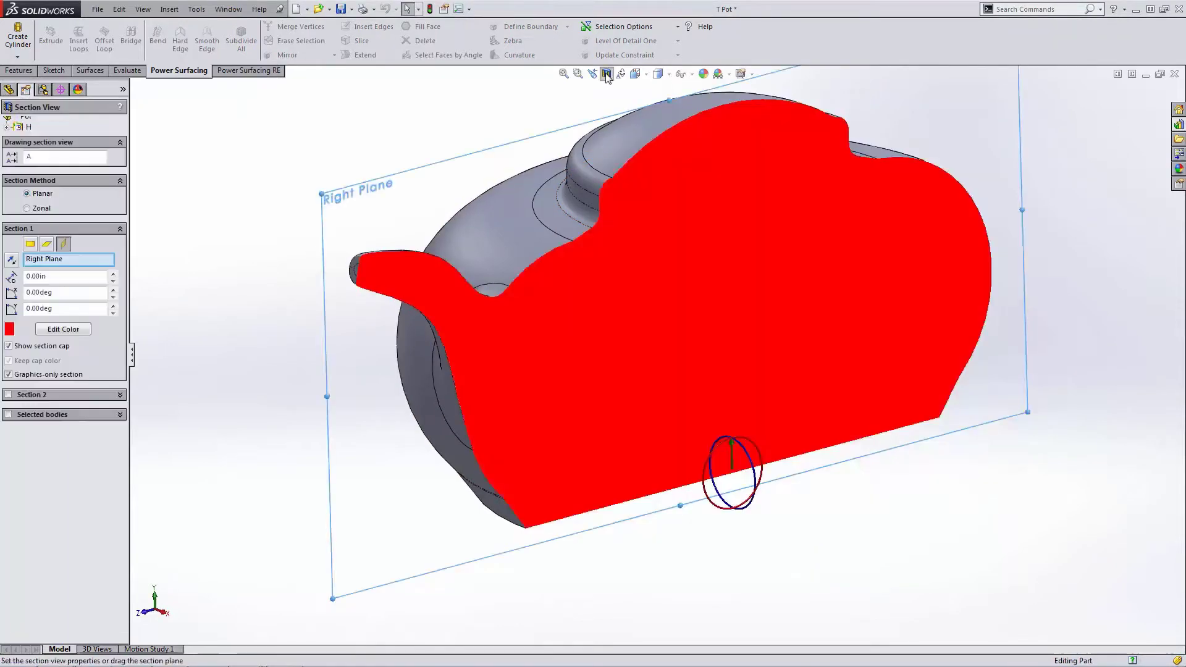
left_click(607, 74)
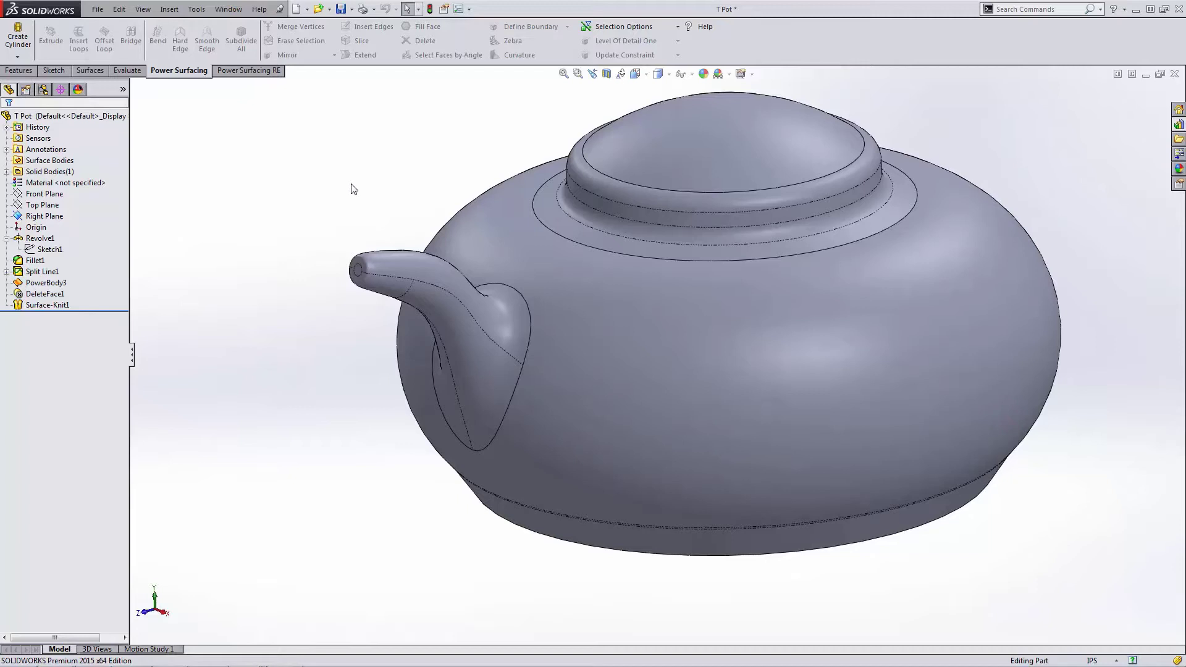
Switch to the Pagani Zonda C12 F 2015 document and open the rear fender's PowerBody1 for editing
left_click(238, 9)
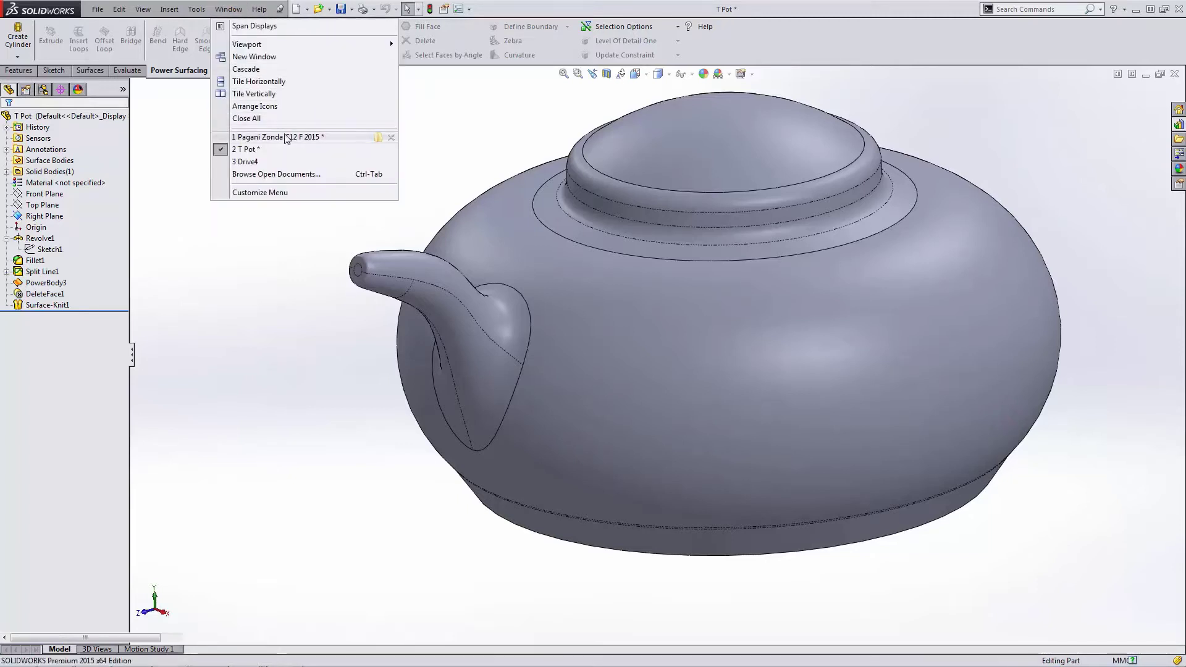
left_click(286, 137)
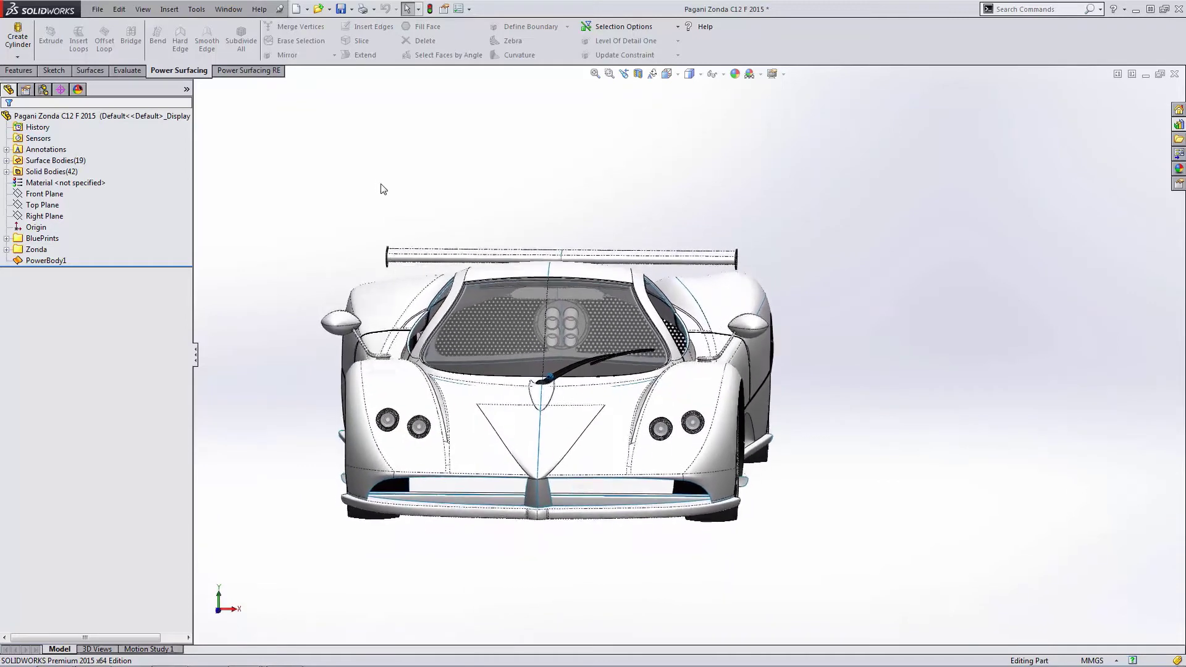
left_click(384, 291)
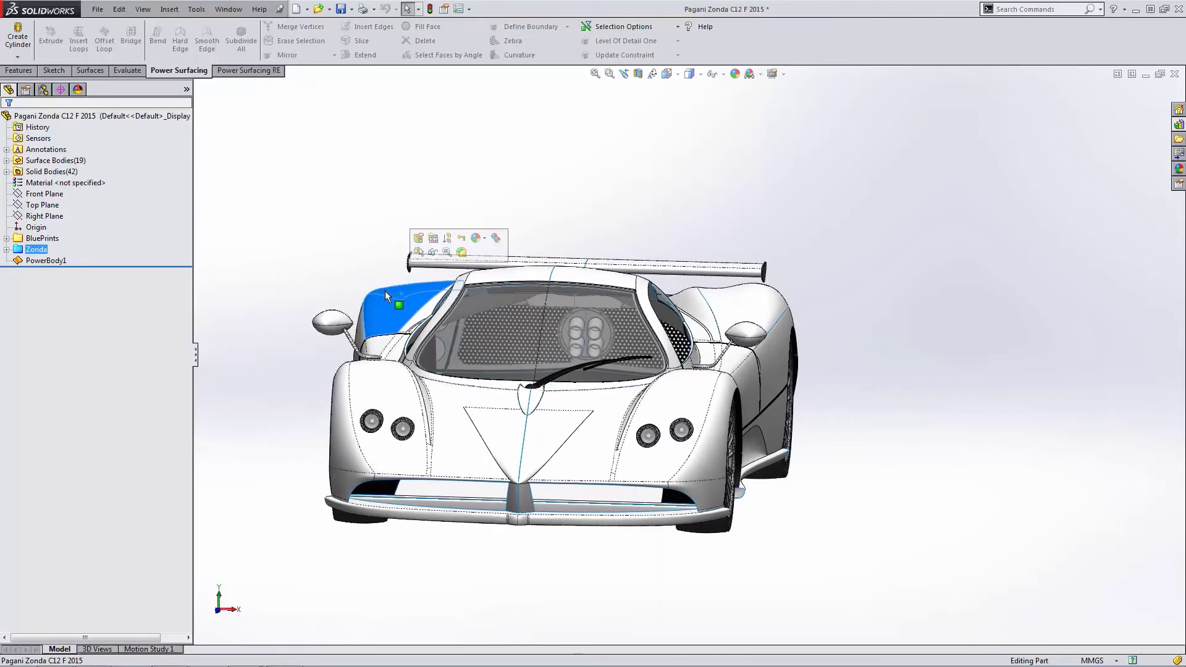
left_click(369, 251)
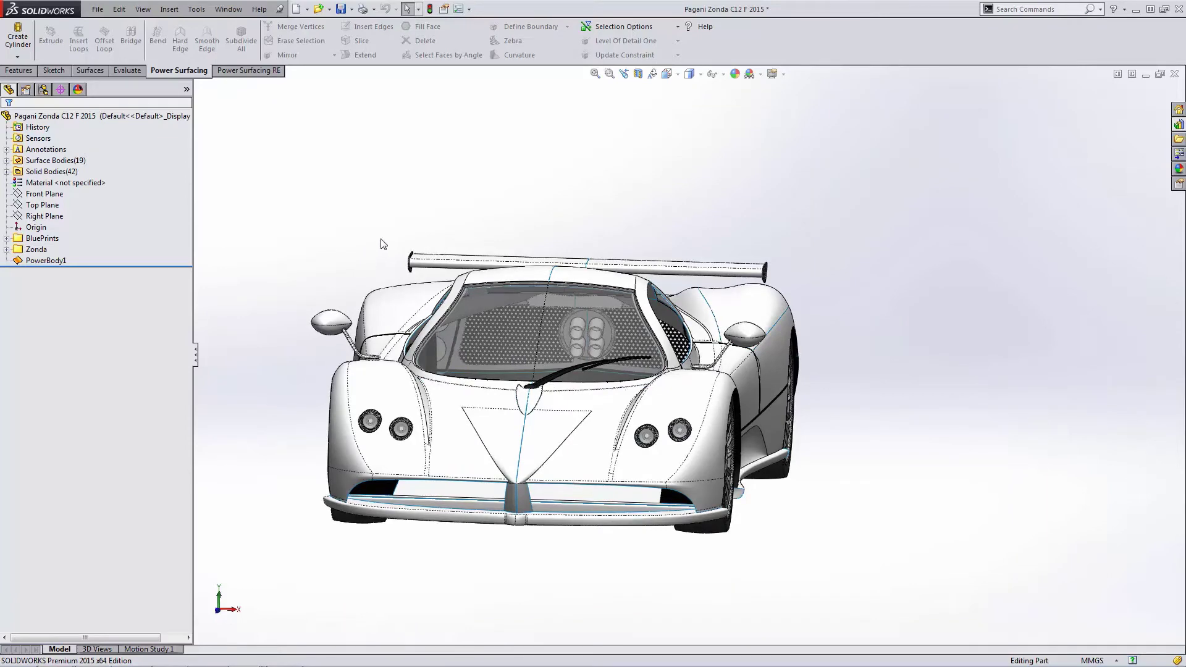
left_click(42, 262)
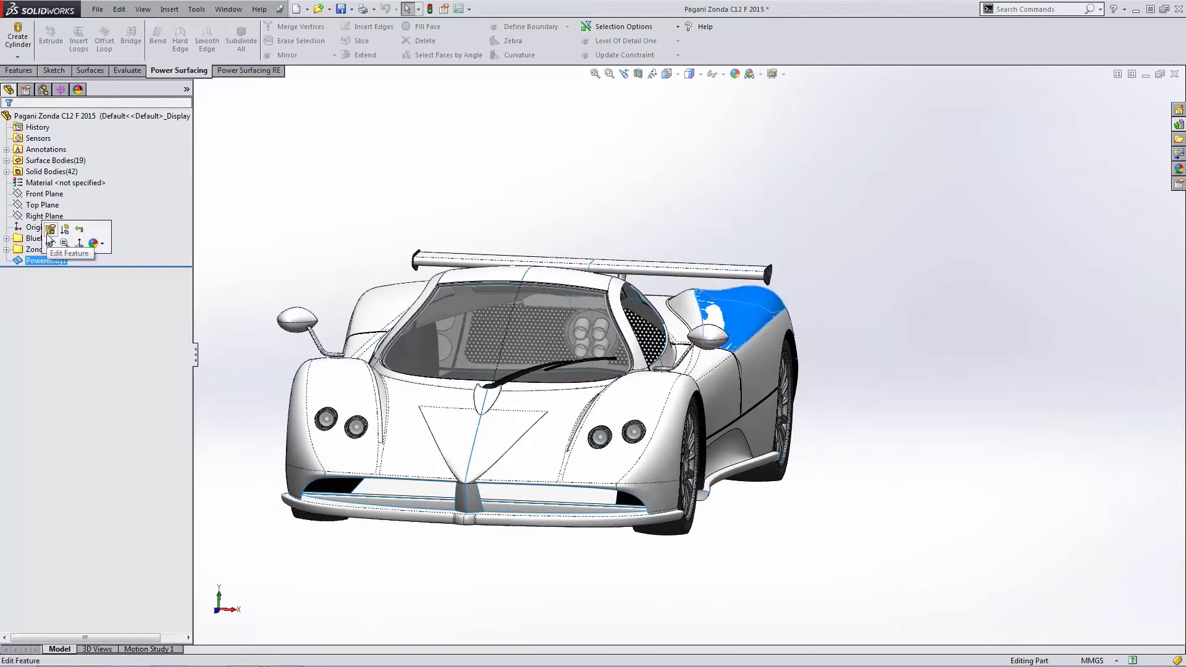
left_click(50, 232)
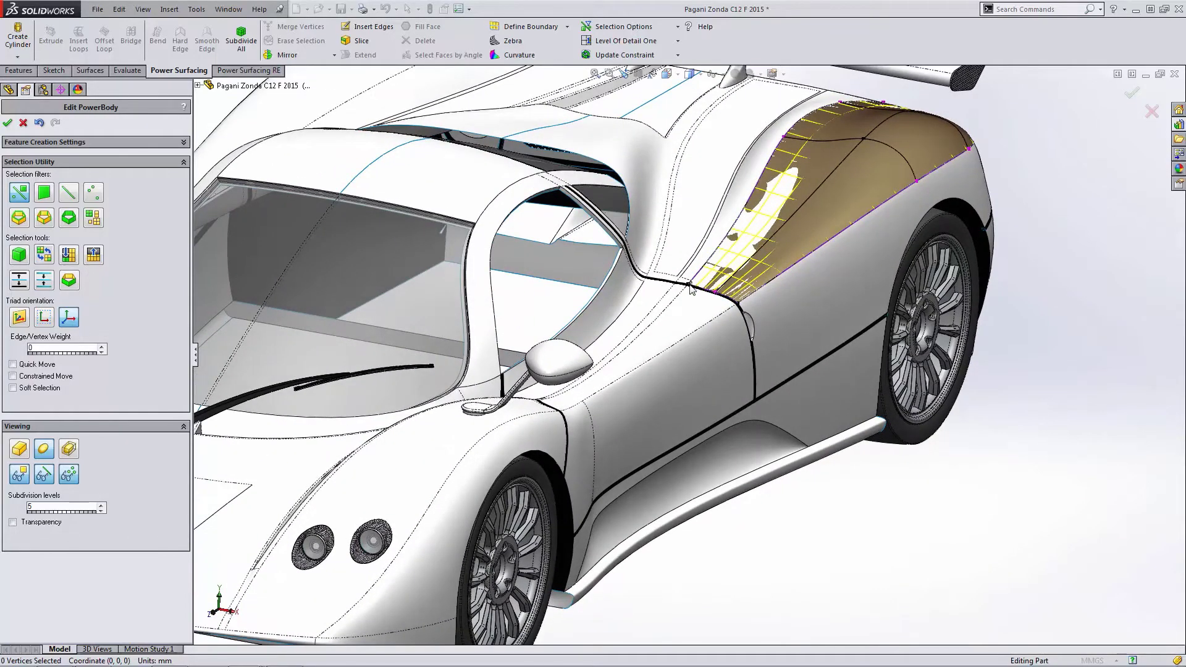
Move the middle vertex of the rear fender patch outward and slightly down in the front plane, and accept the edit
middle_click_drag(692, 283, 634, 349)
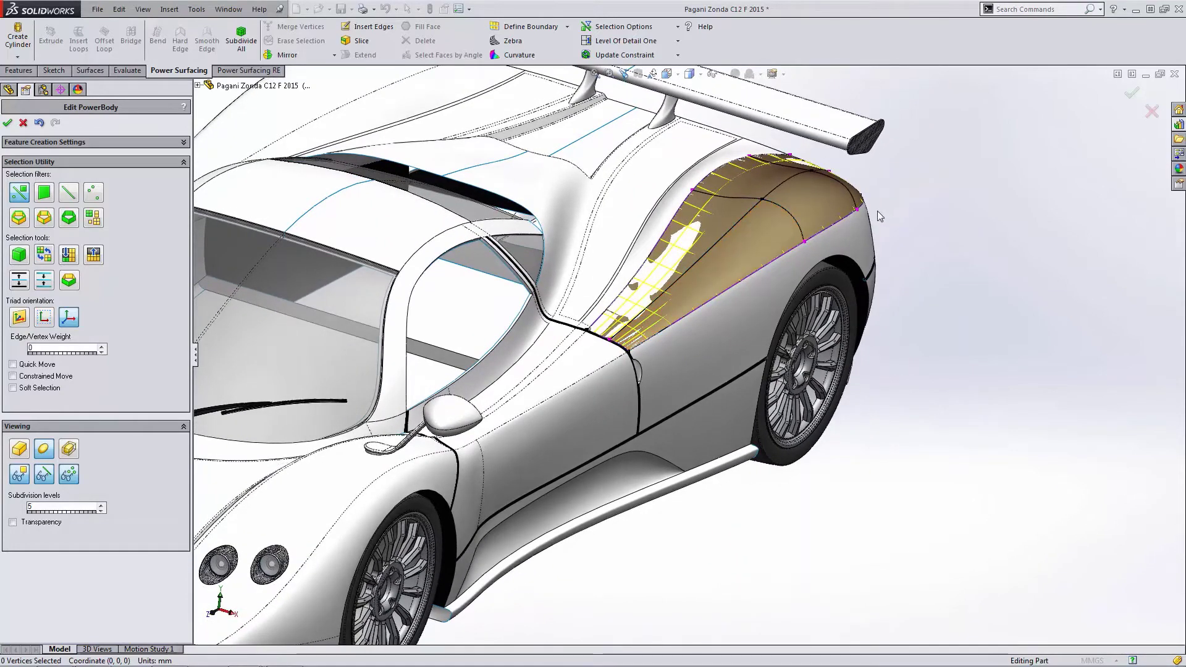
left_click(761, 202)
middle_click_drag(762, 203, 761, 207)
key("ctrl+1")
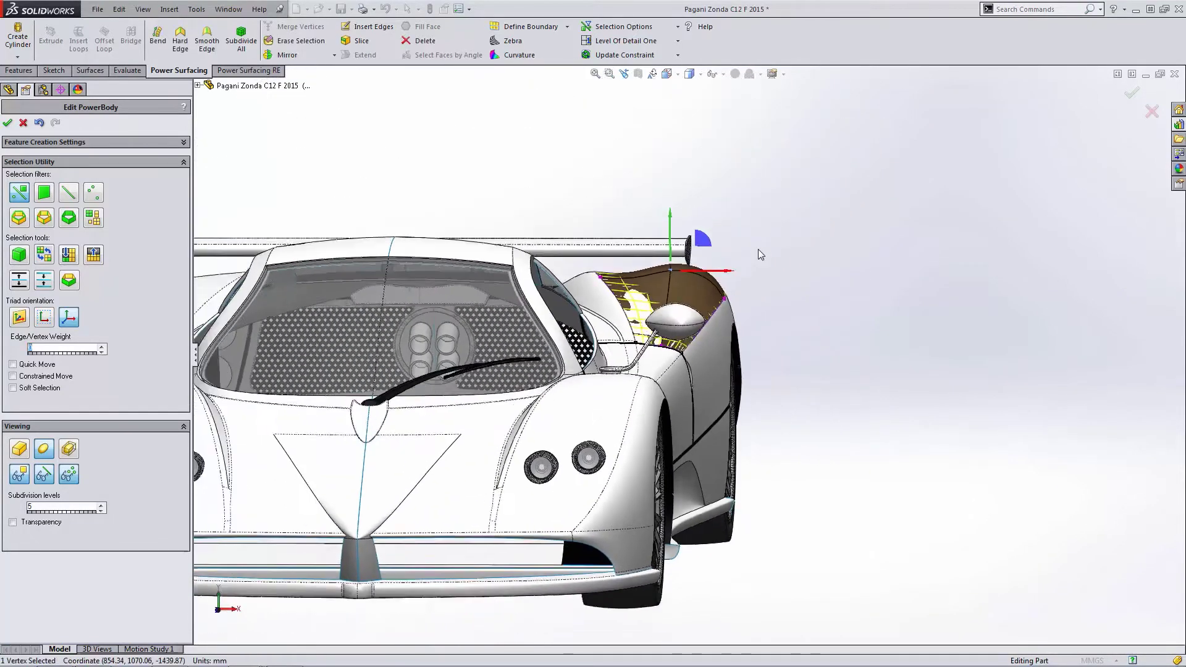
scroll(678, 369, "down", 2)
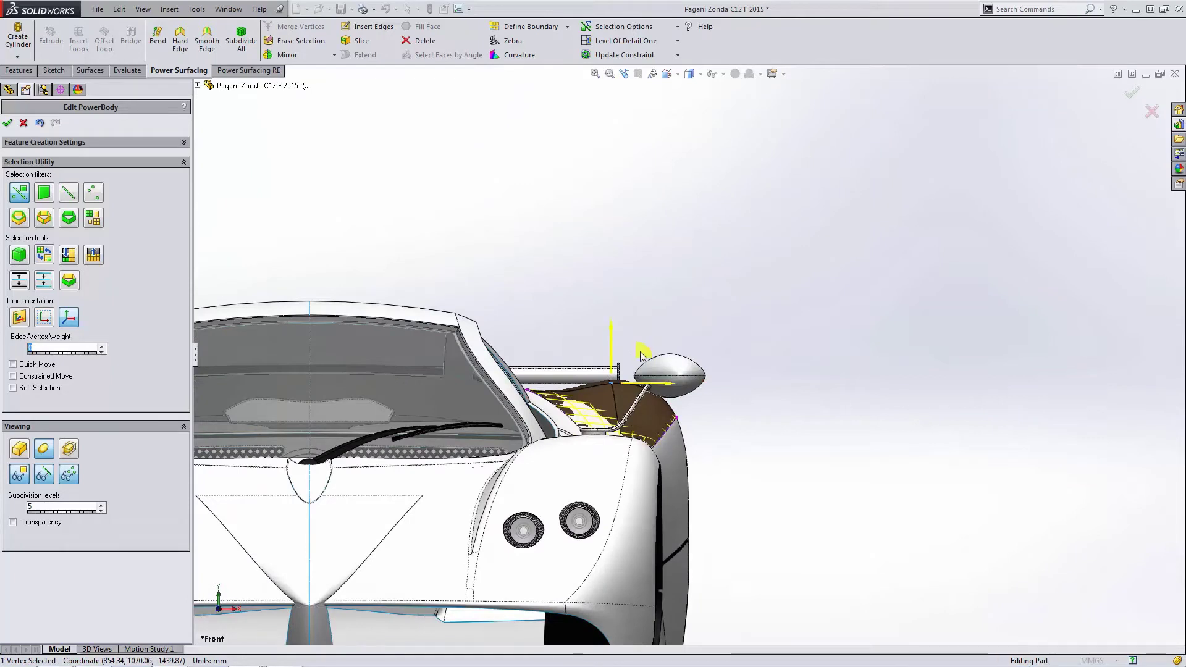
left_click_drag(647, 353, 681, 366)
left_click(1133, 95)
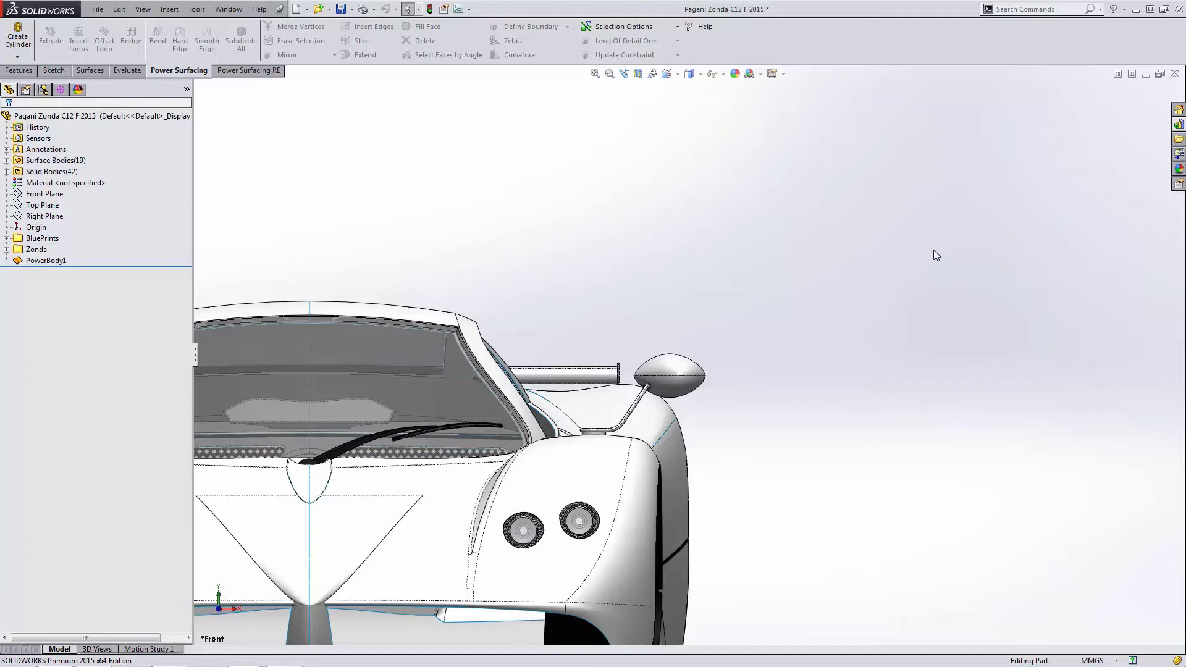
Switch to the Drive4 document and open the golf club head's PowerBody1 for editing
scroll(884, 358, "up", 5)
middle_click_drag(876, 367, 865, 371)
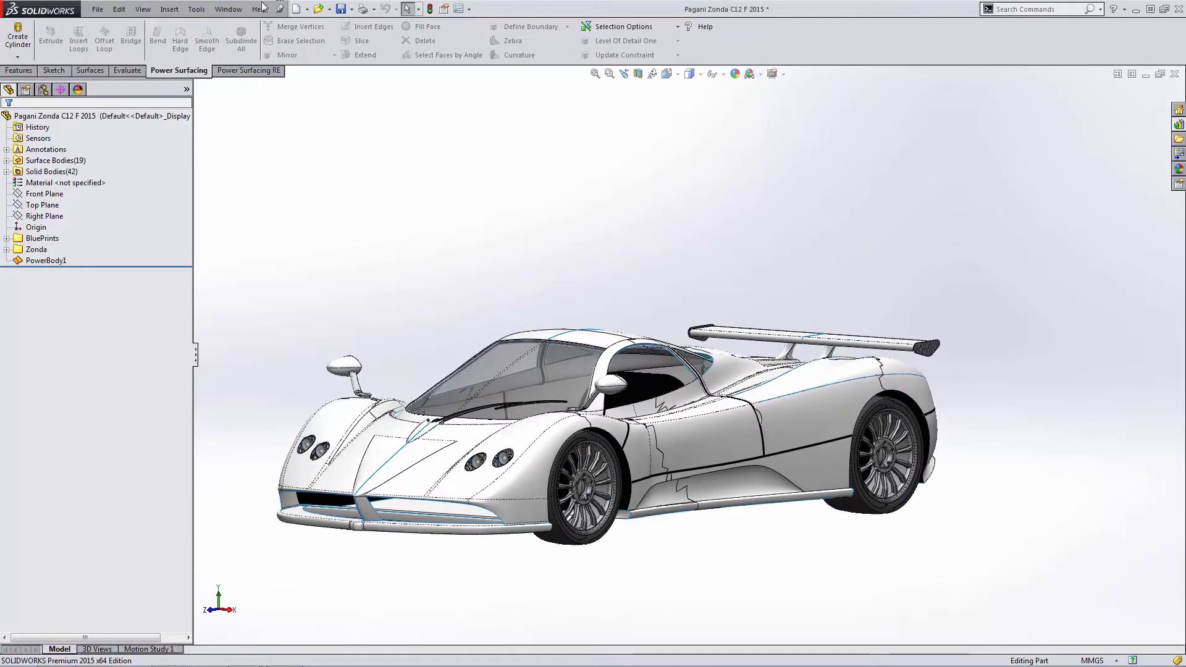
left_click(228, 8)
left_click(293, 163)
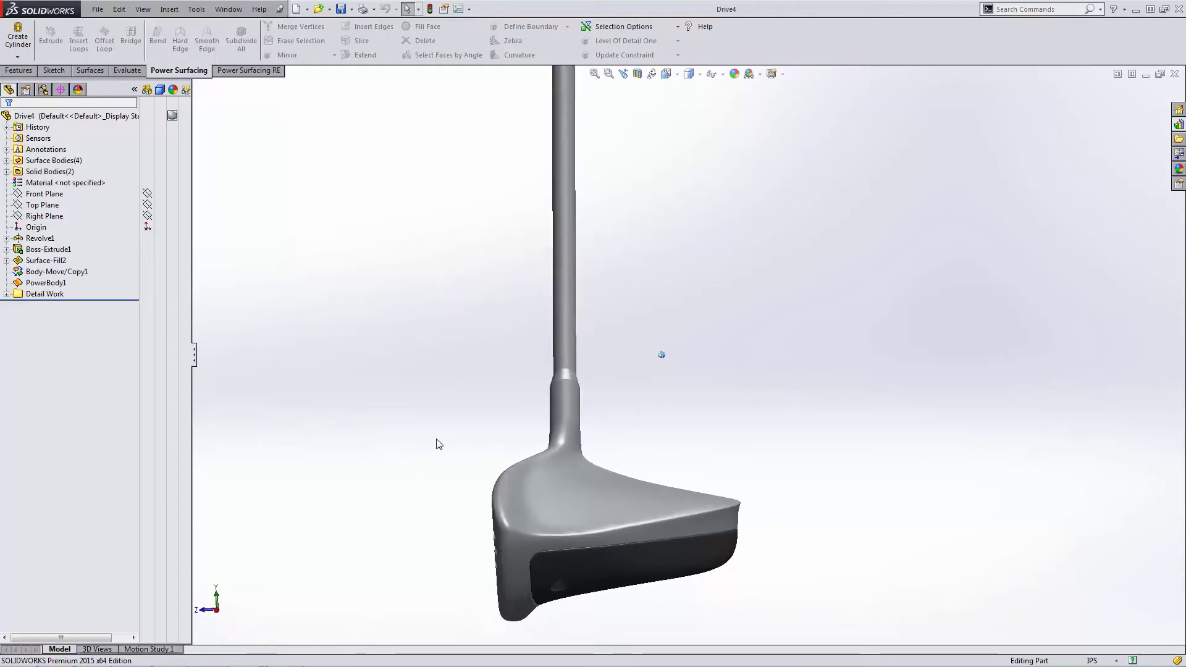
left_click(57, 283)
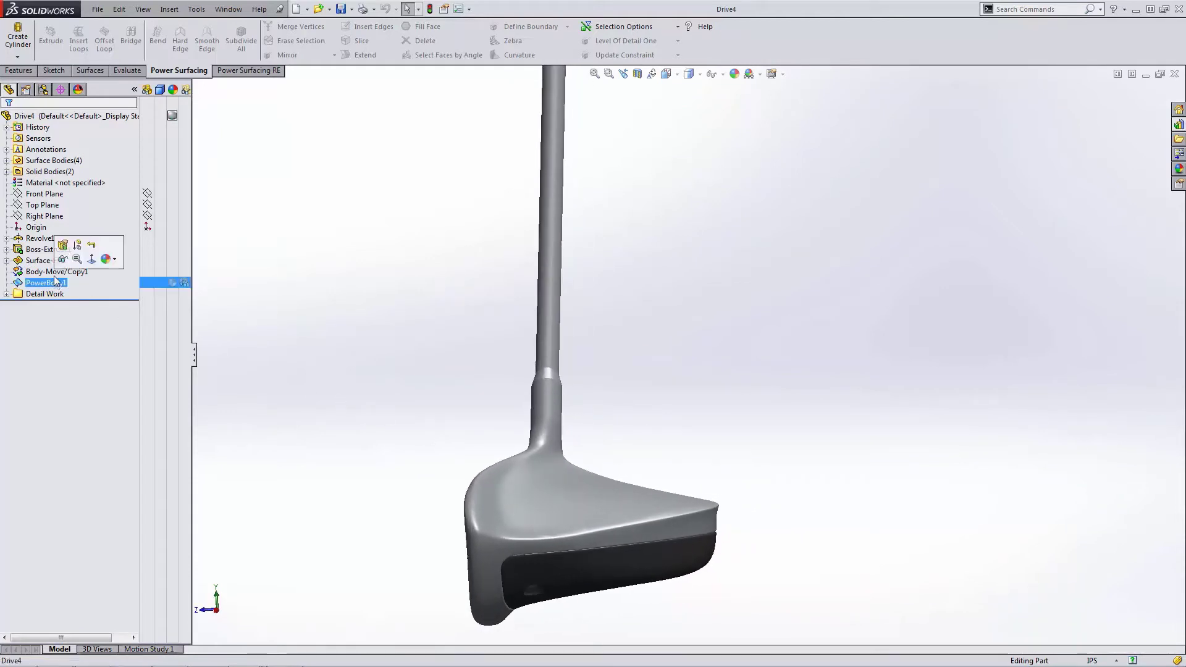
left_click(65, 240)
left_click(27, 283)
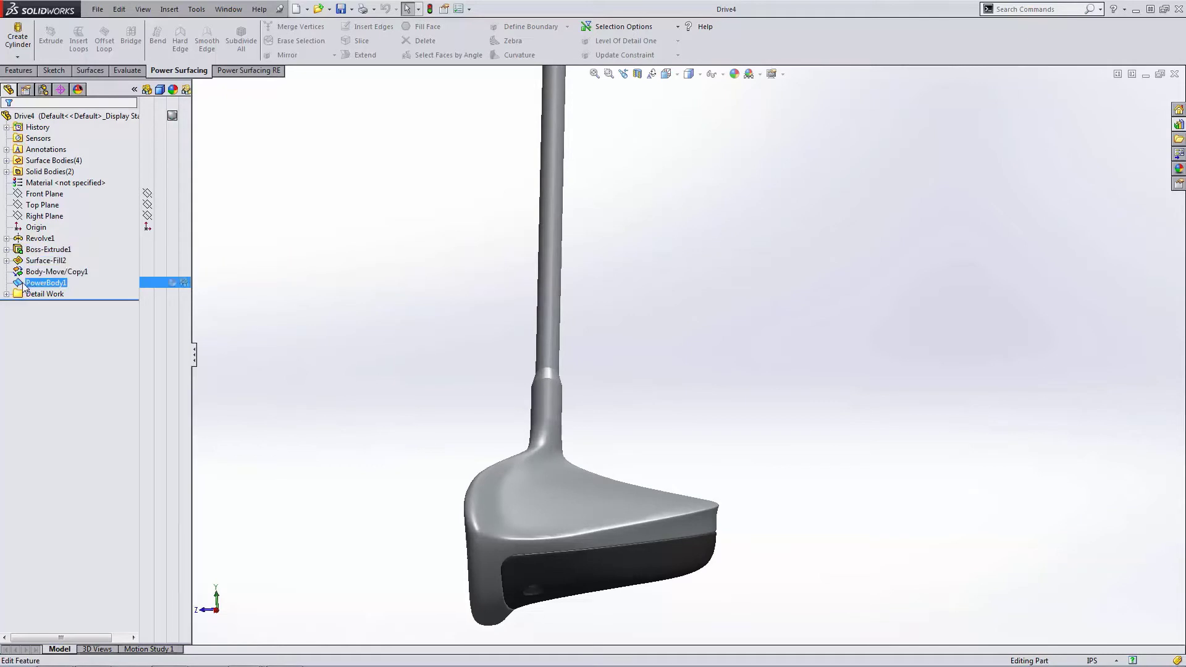
left_click(32, 249)
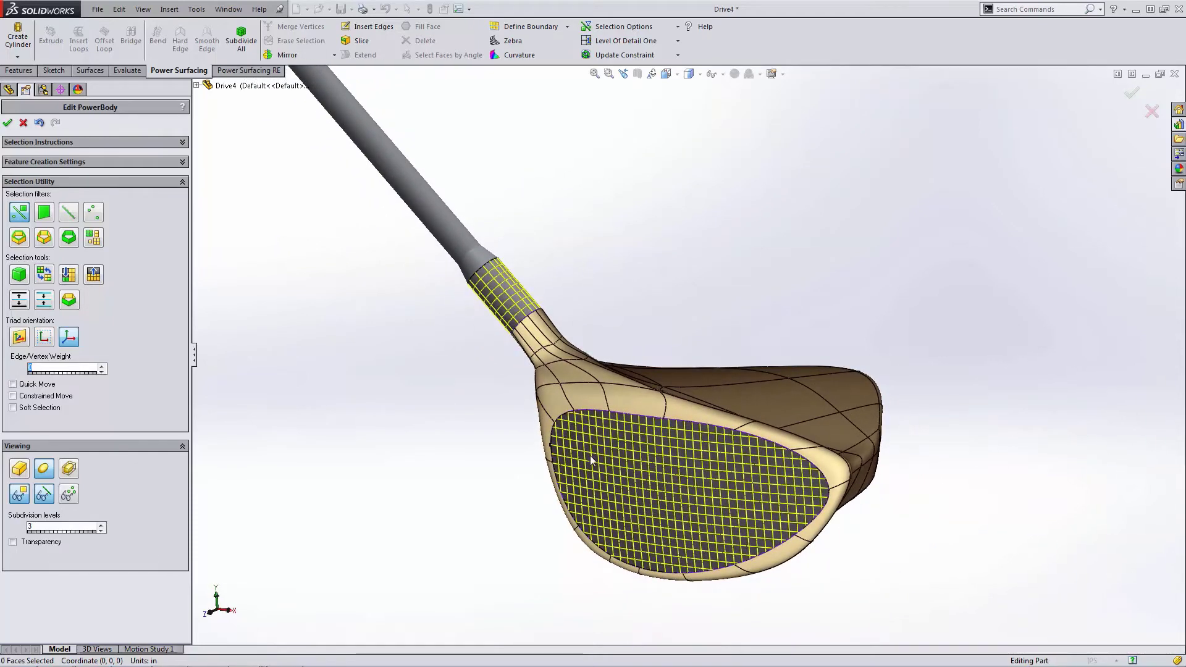
Display the control vertices and move two groups of vertices on the club head's rear edge toward the face in the top view
middle_click_drag(692, 460, 675, 453)
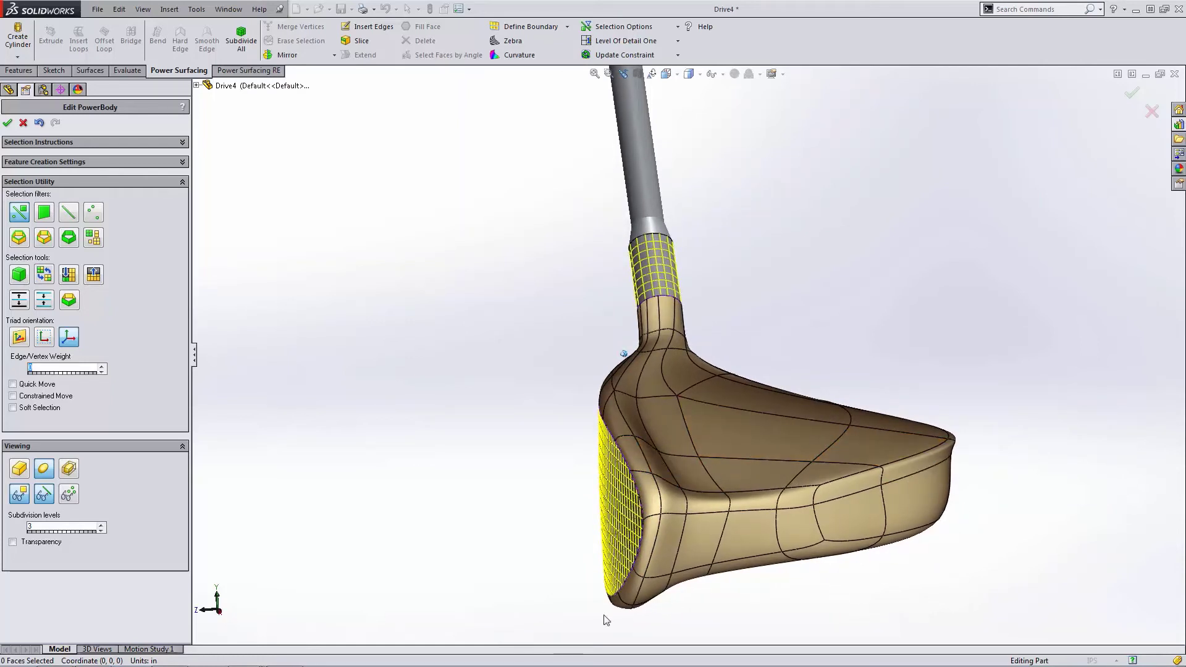
left_click(75, 495)
key("ctrl+1")
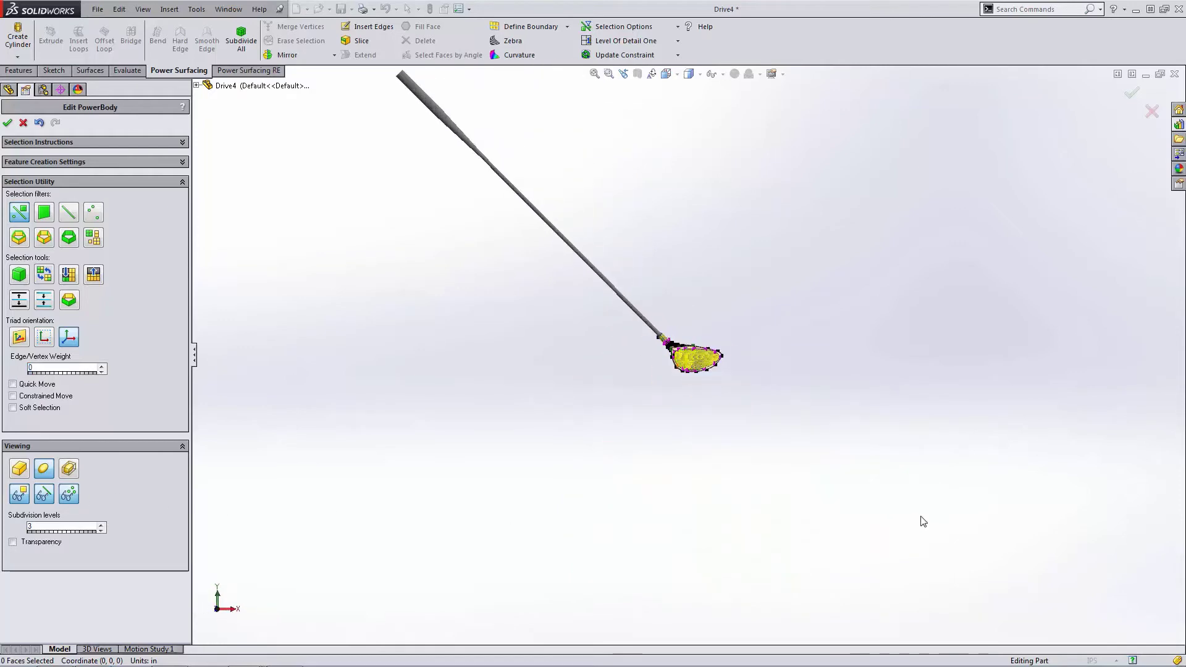
key("ctrl+4")
key("ctrl+5")
scroll(676, 311, "down", 10)
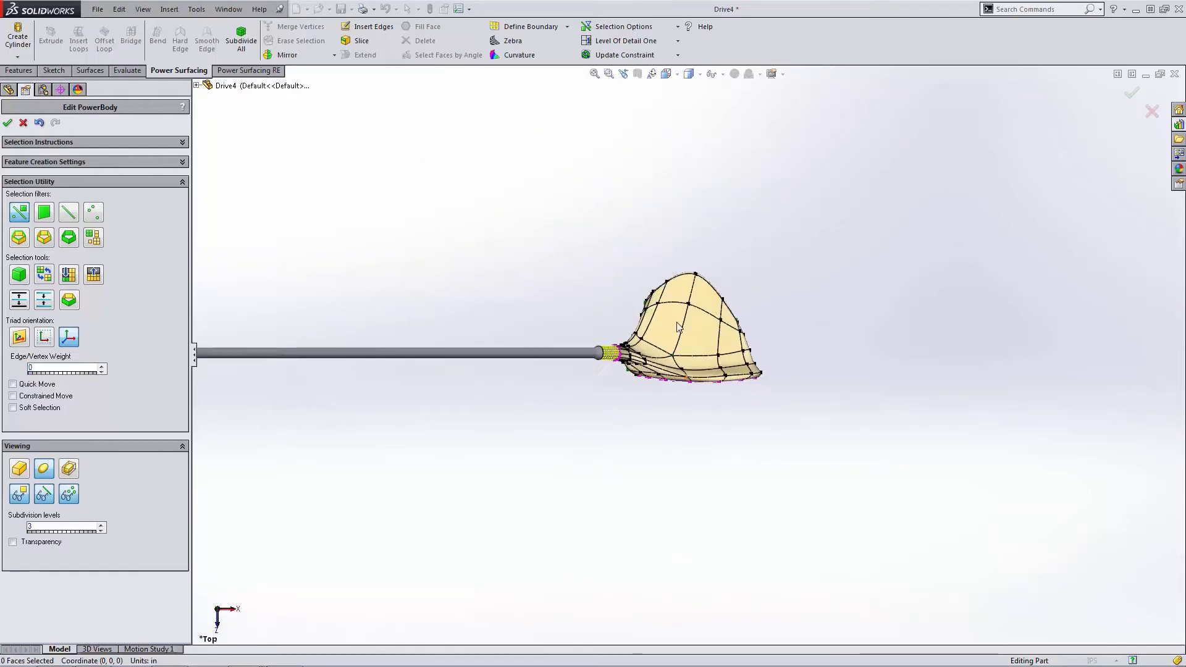
left_click_drag(580, 148, 890, 237)
left_click_drag(734, 214, 715, 233)
left_click_drag(691, 148, 894, 387)
left_click_drag(792, 204, 790, 221)
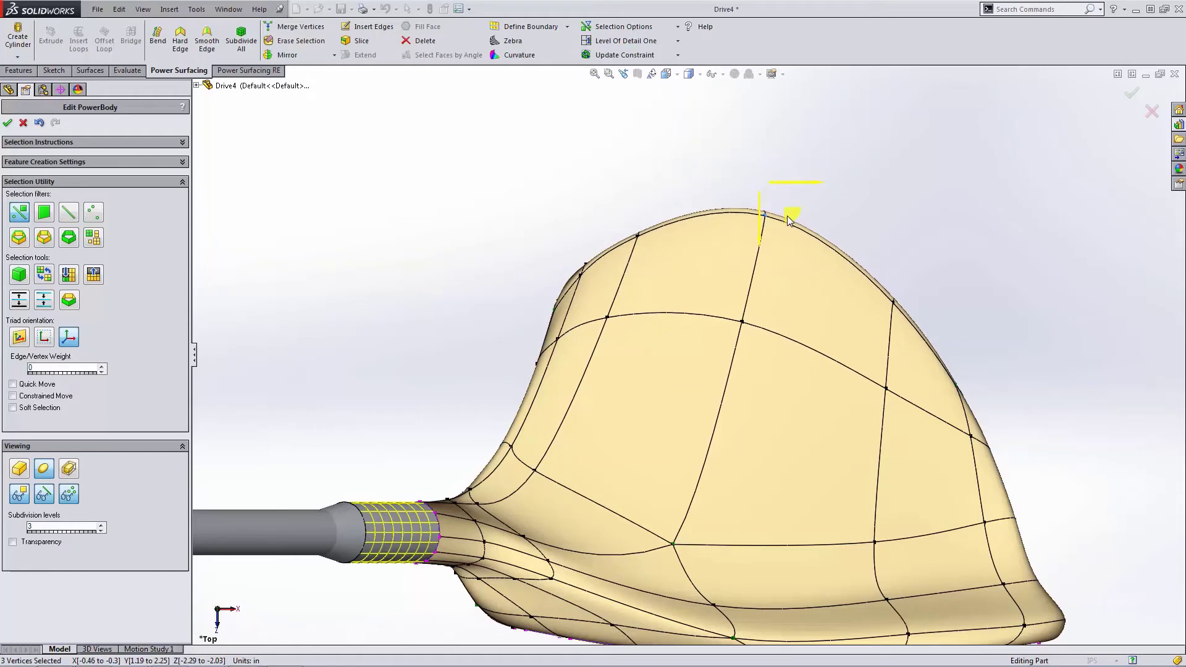
left_click(968, 232)
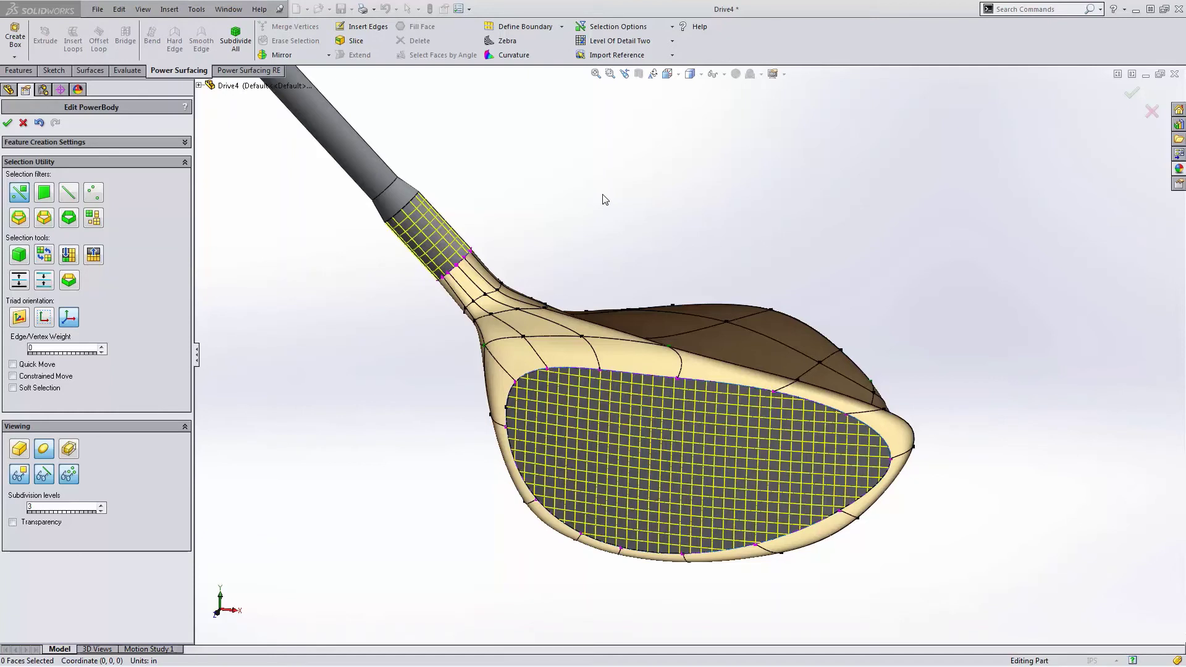
At Level Of Detail Two, raise three adjacent faces on the club head's crown along the vertical axis, and accept the detail edit
left_click(673, 41)
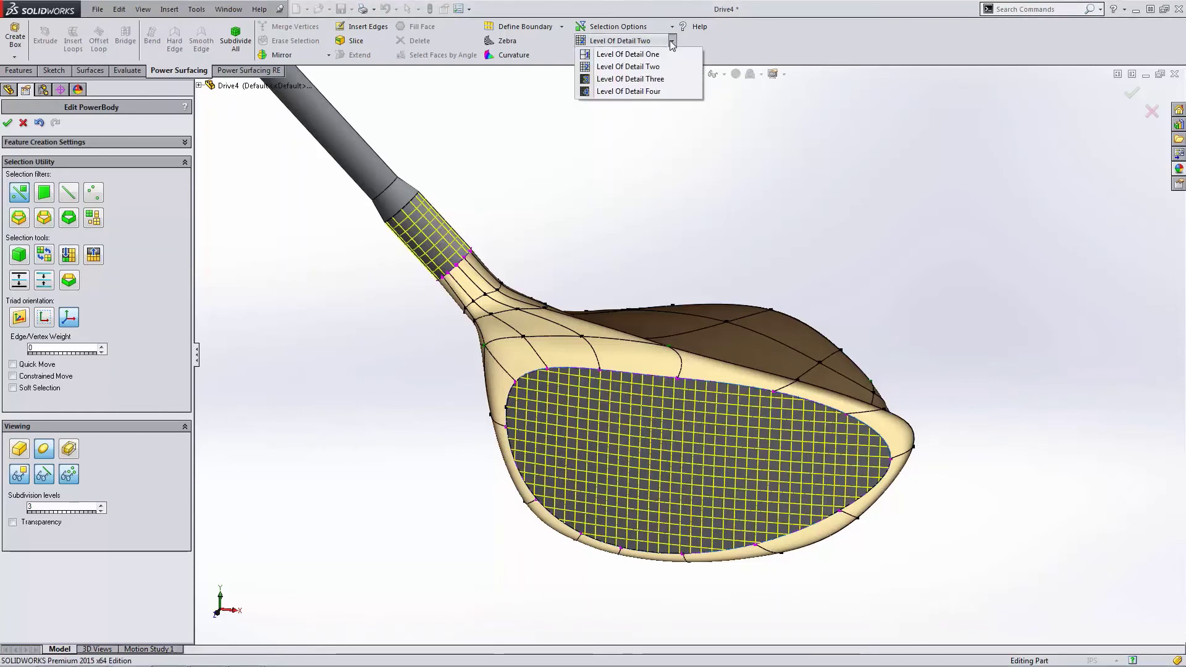
left_click(652, 67)
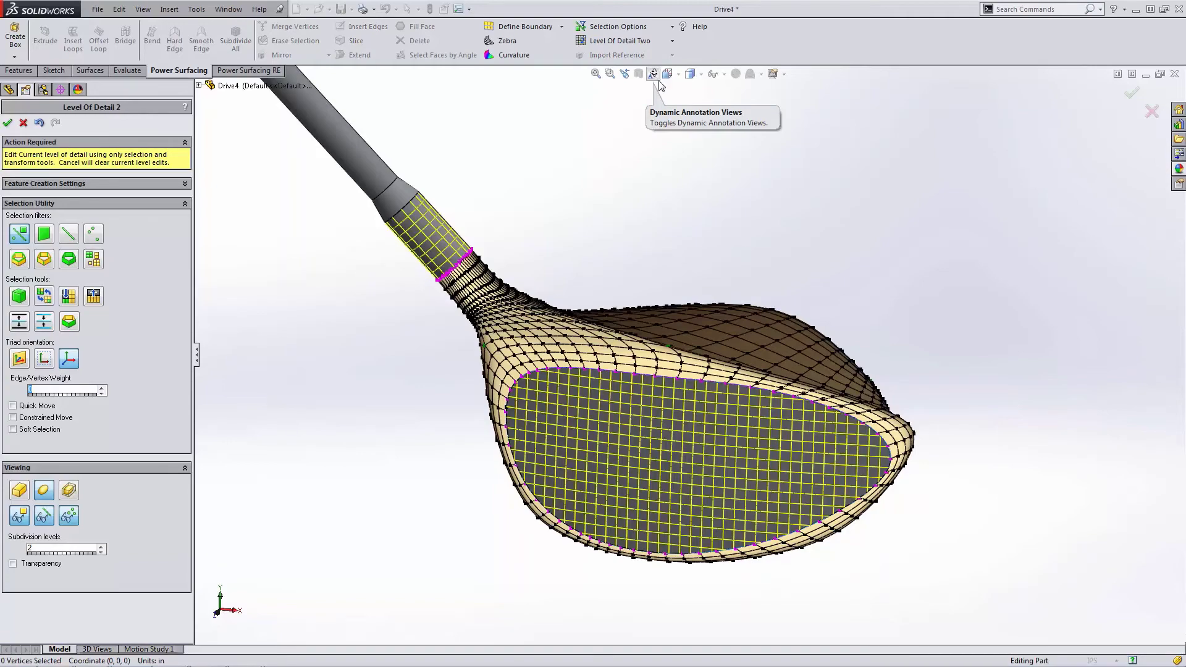
middle_click_drag(729, 127, 596, 272)
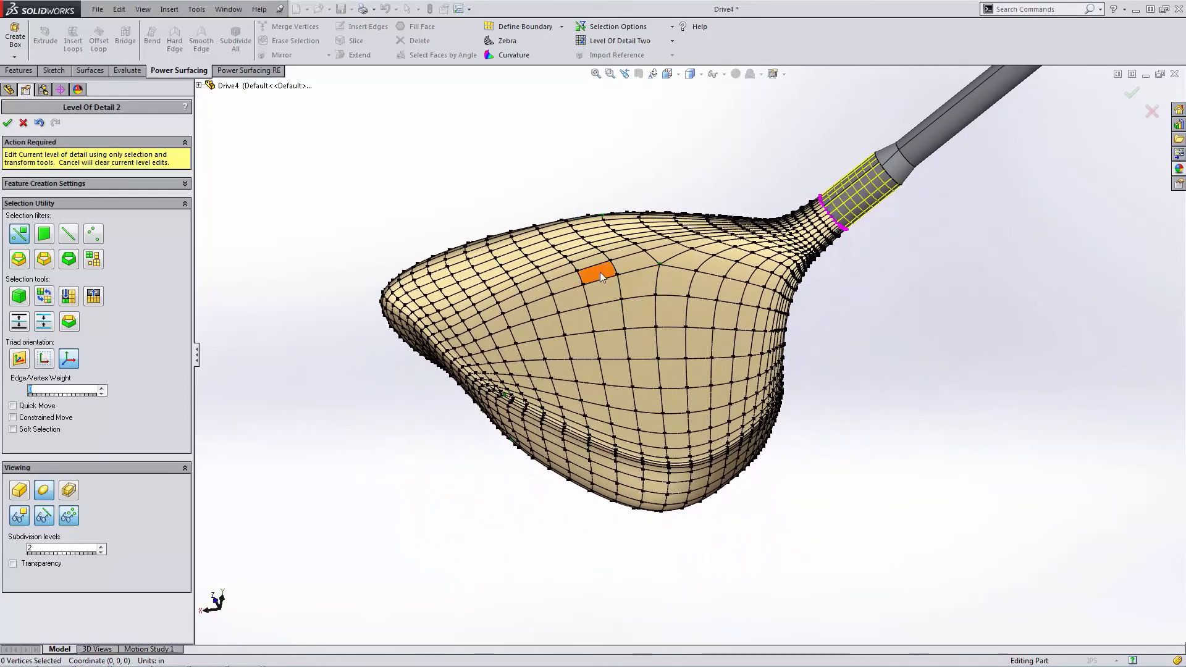
left_click(603, 287)
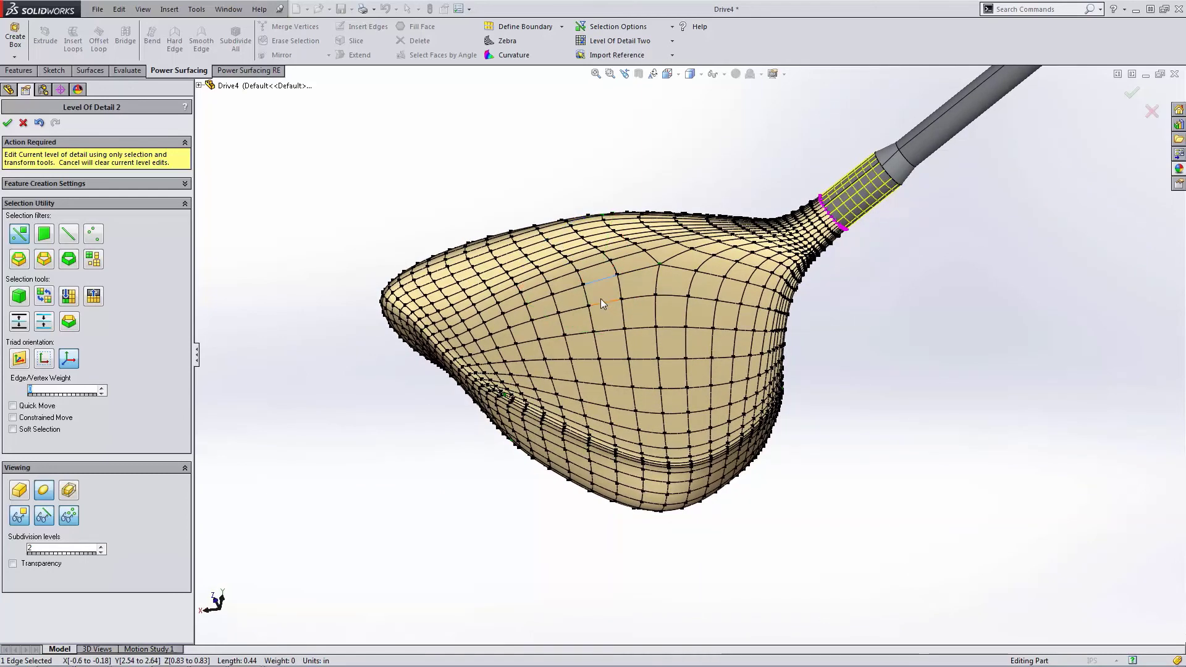
left_click(610, 352, "ctrl")
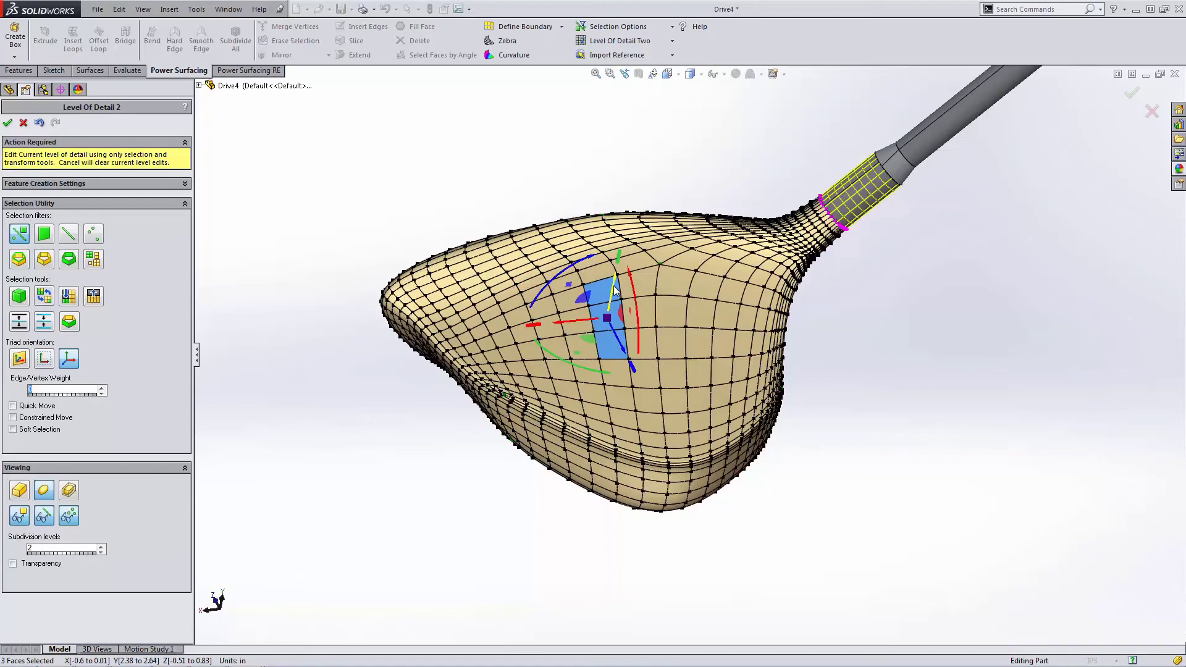
left_click_drag(617, 292, 620, 263)
middle_click_drag(657, 359, 633, 240)
left_click(8, 123)
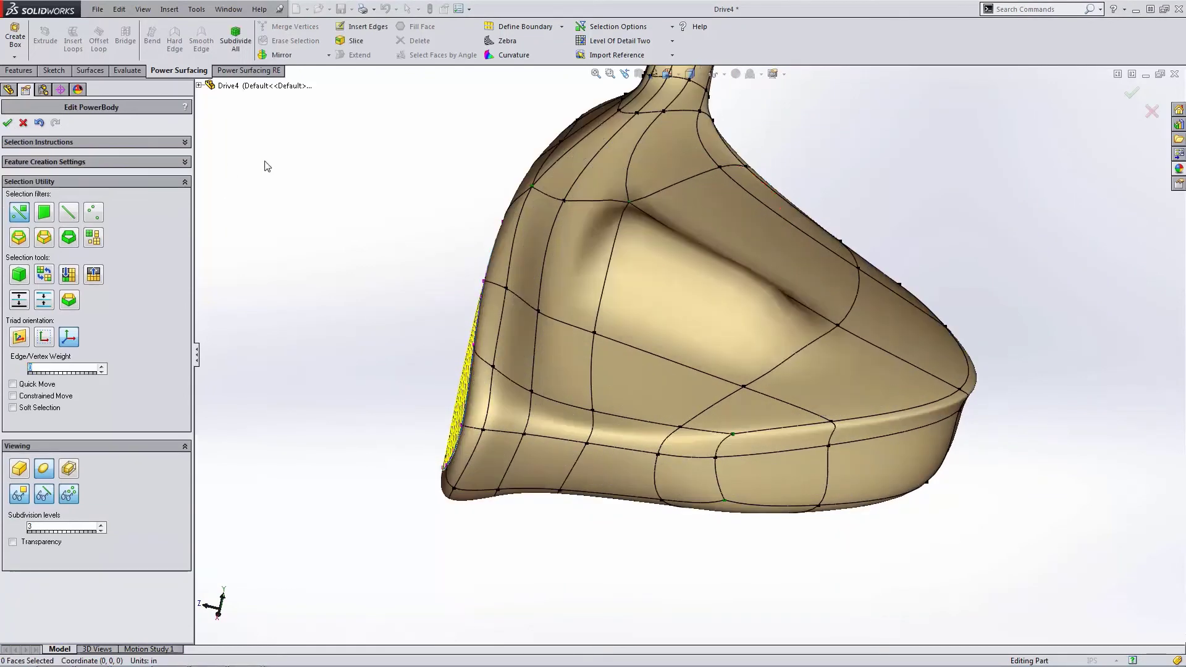
Set the subdivision levels to 4 and examine the raised crown area from several sides
middle_click_drag(267, 166, 312, 201)
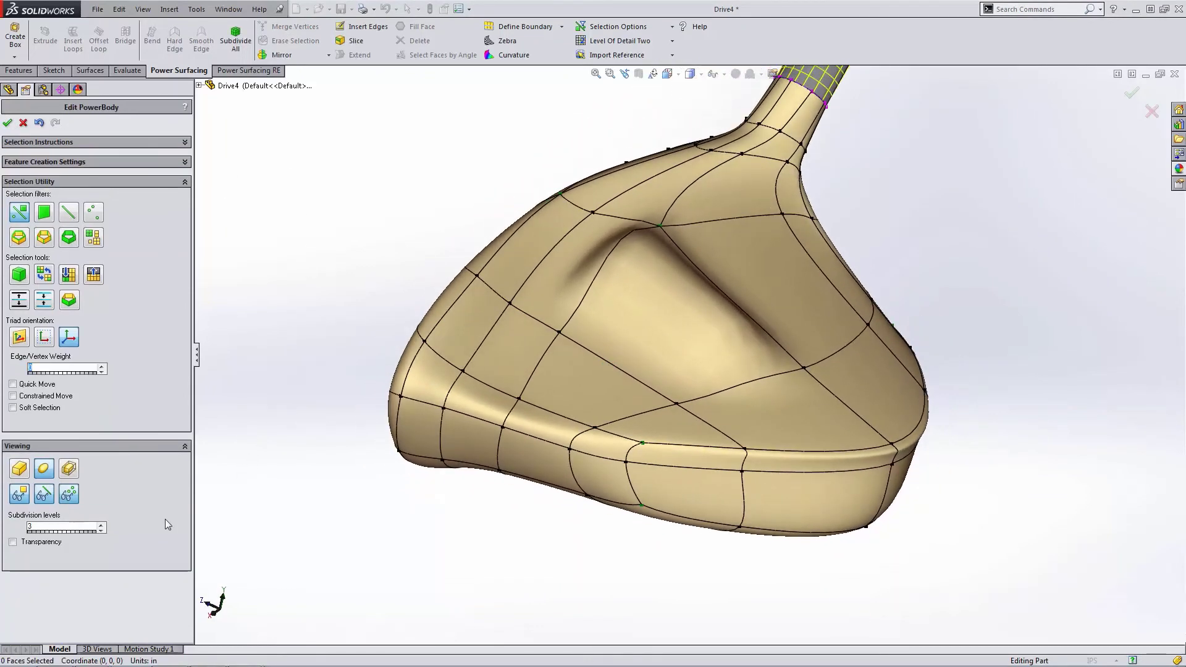
left_click(102, 524)
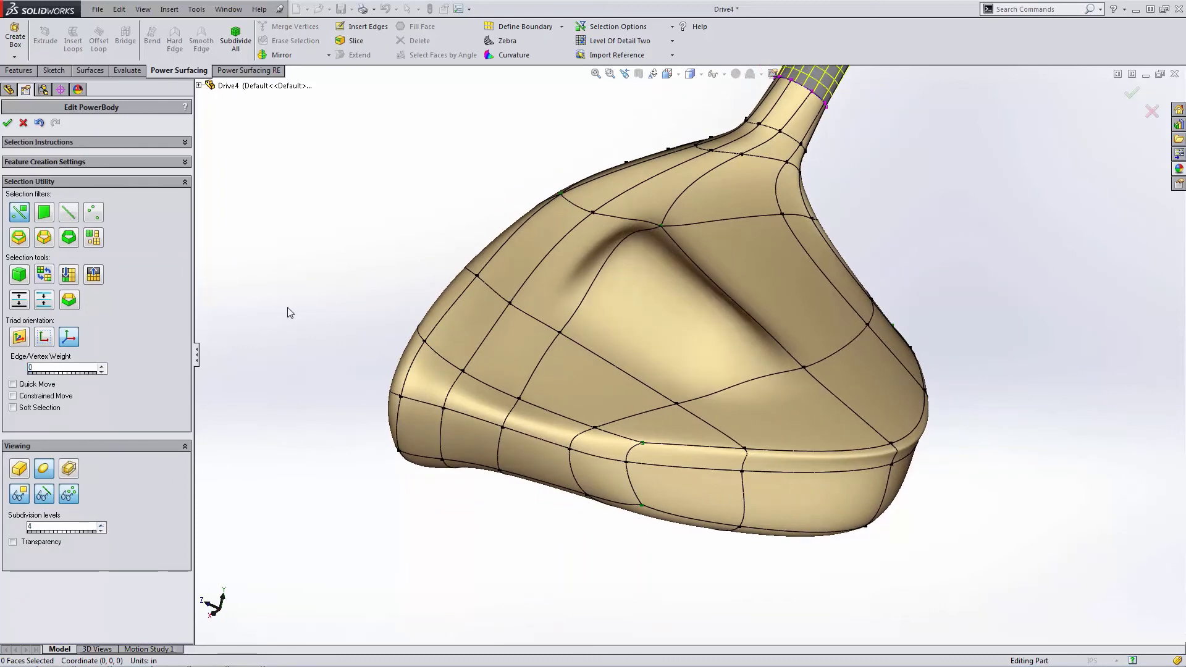
middle_click_drag(288, 307, 633, 216)
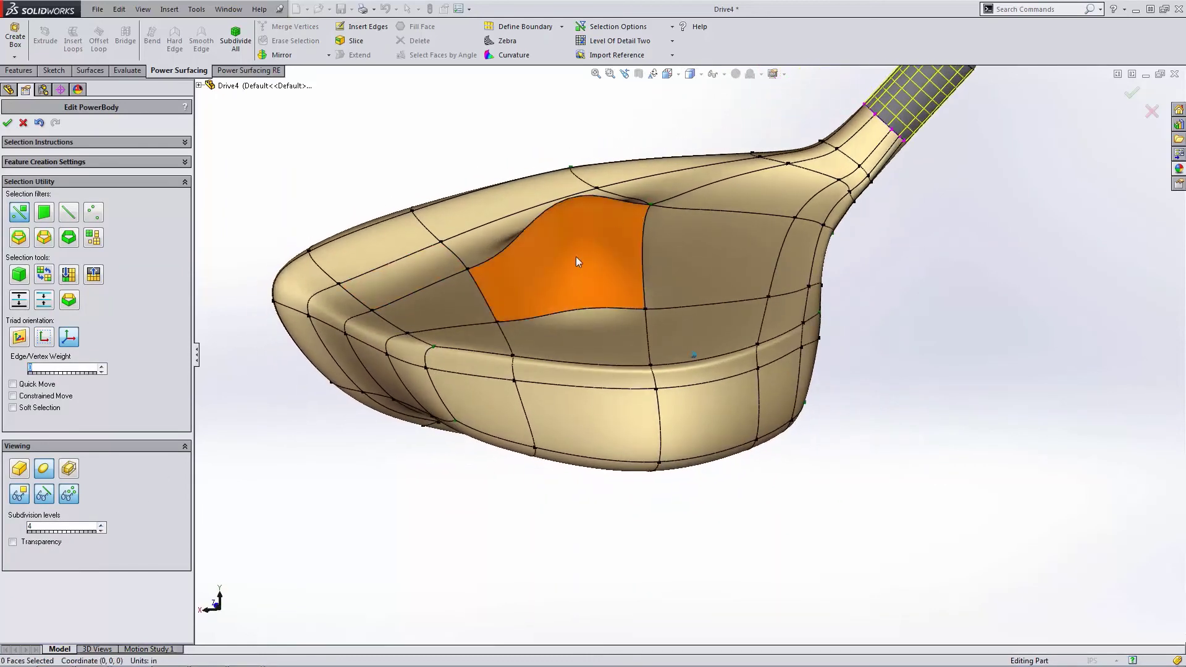
middle_click_drag(576, 257, 618, 230)
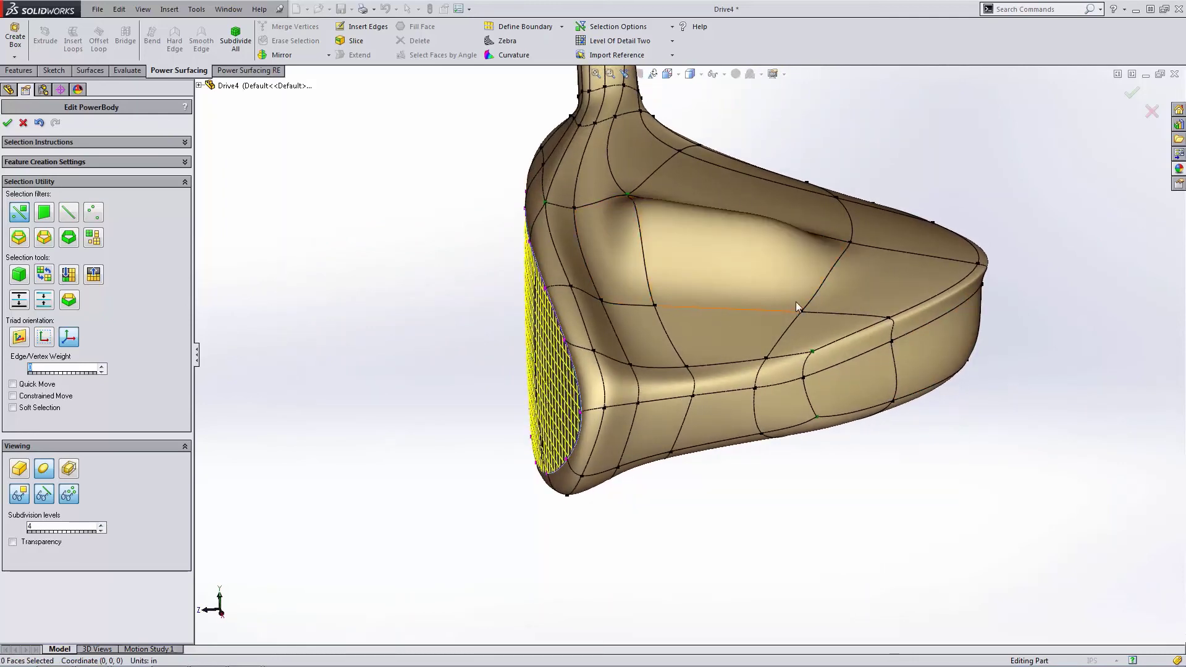
middle_click_drag(836, 249, 1003, 384)
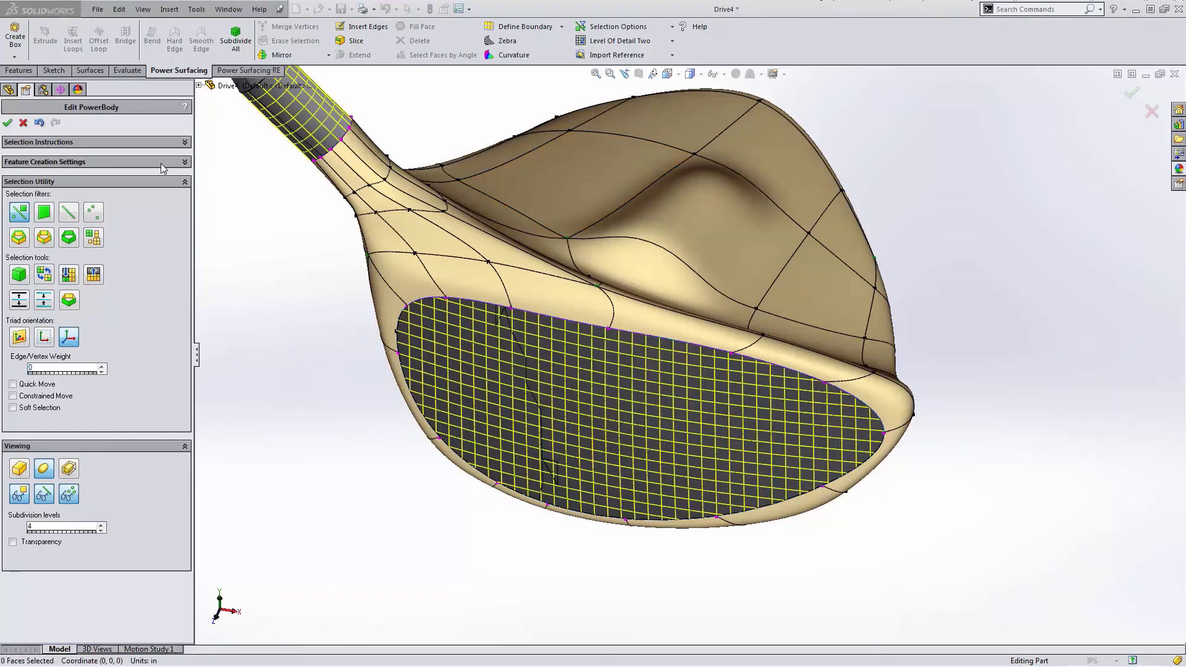
Cancel the edit of the golf club head's PowerBody
left_click(24, 124)
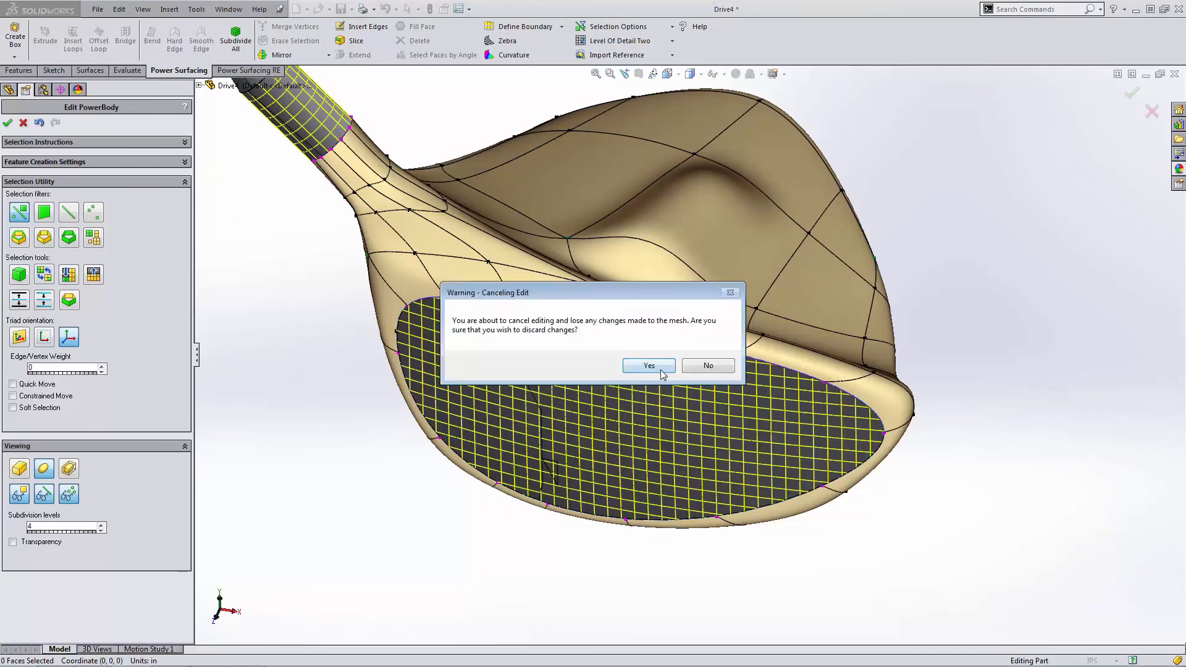